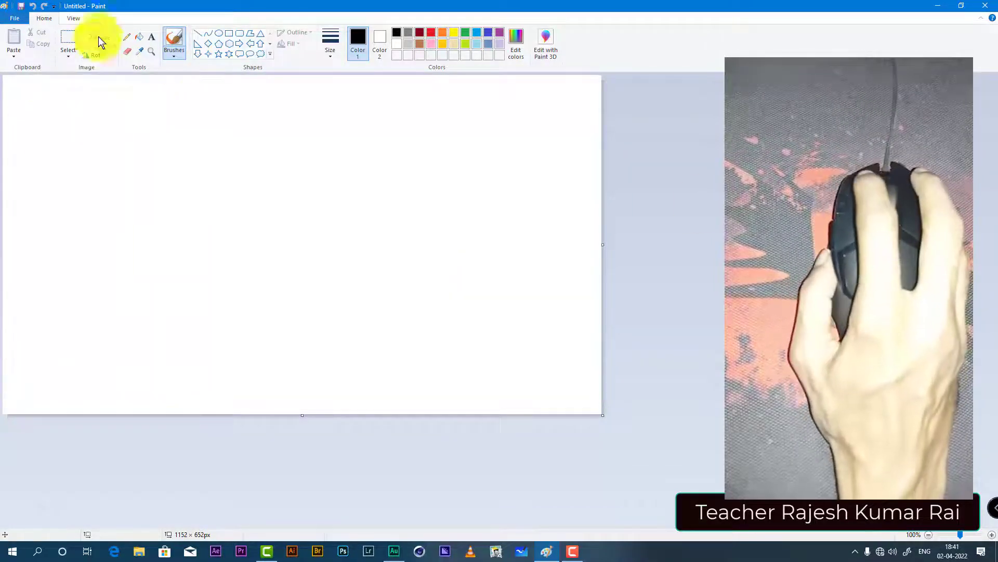
left_click(16, 19)
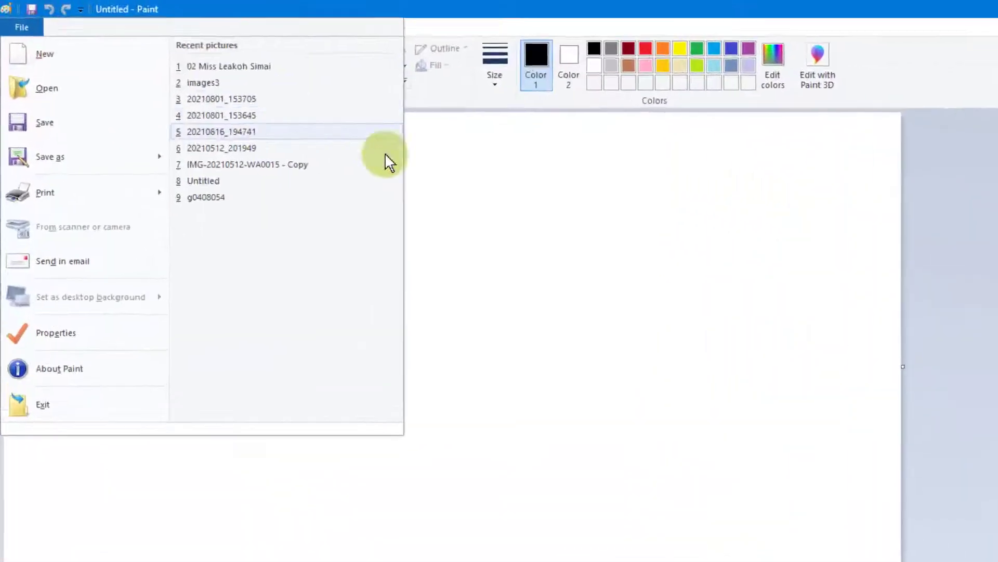
left_click(349, 140)
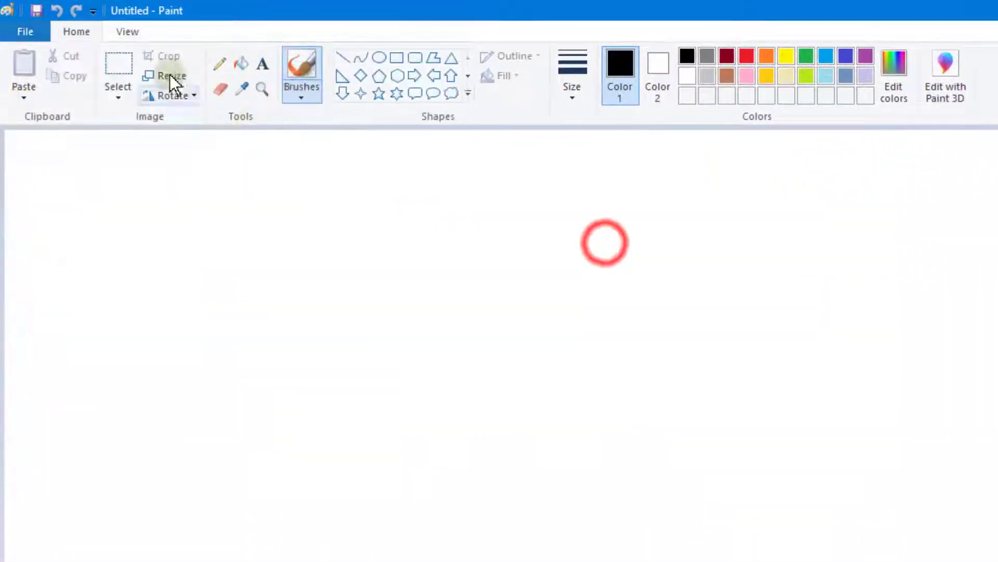
left_click(73, 28)
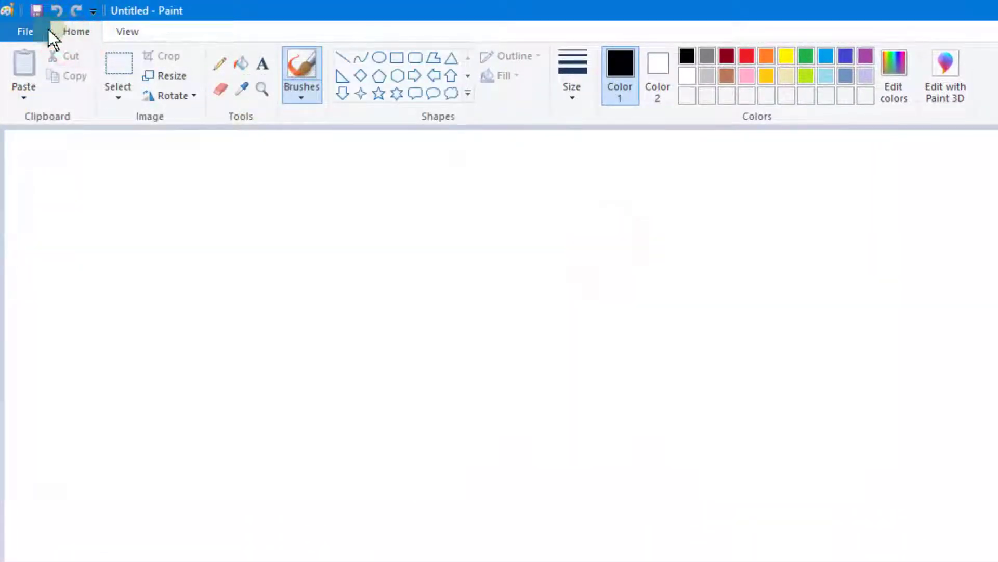
left_click(67, 27)
left_click(129, 29)
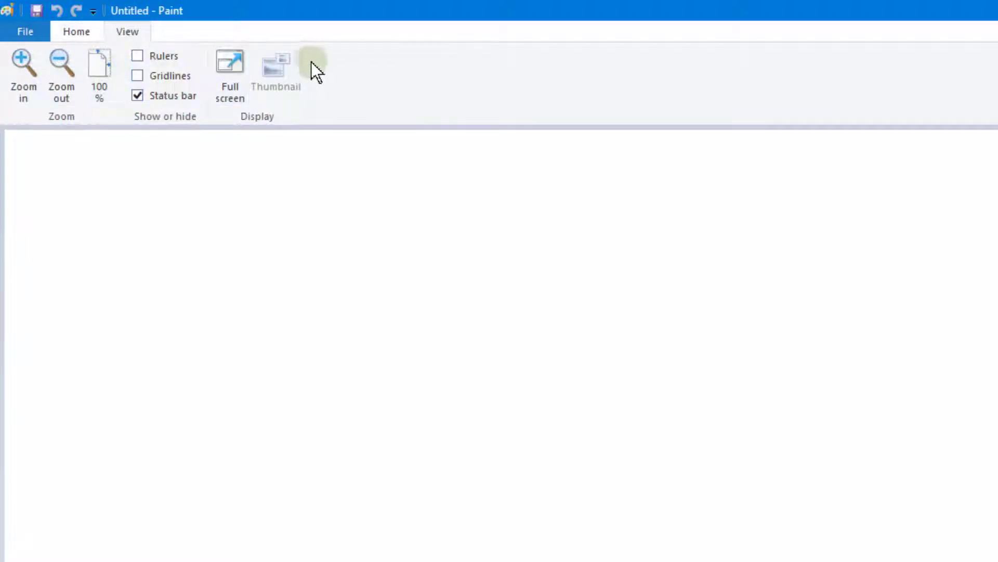
left_click(82, 28)
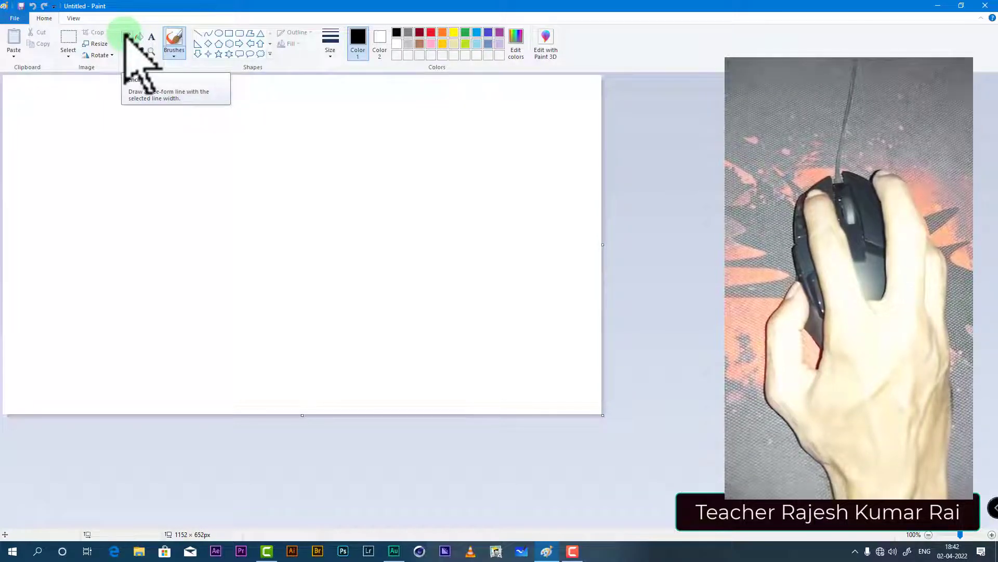
Draw a left-facing face profile with the Pencil, from forehead and nose through lips and chin down to the neck
left_click(126, 35)
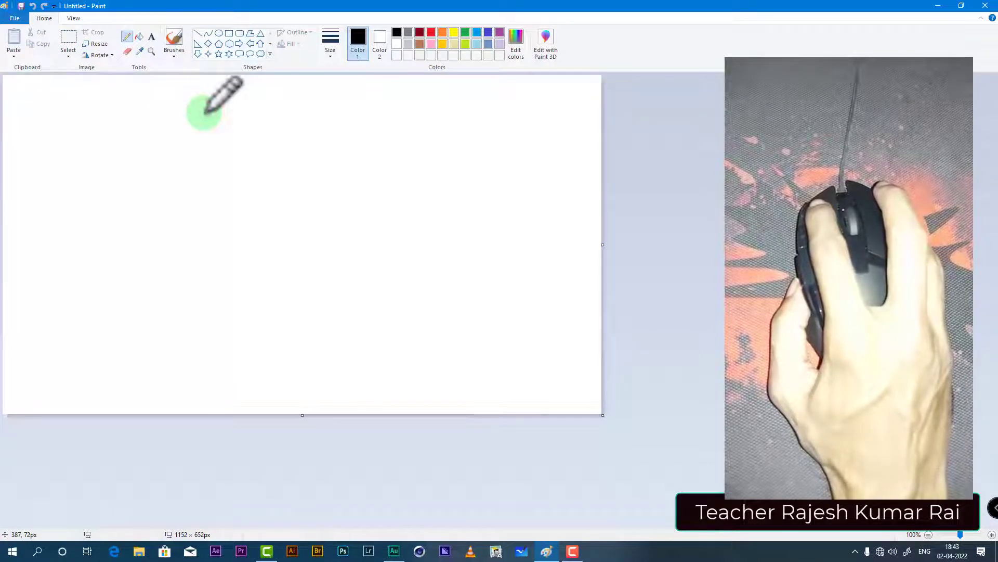
mouse_move(204, 112)
left_mouse_down()
mouse_move(208, 154)
mouse_move(164, 215)
mouse_move(162, 237)
mouse_move(171, 245)
mouse_move(203, 238)
mouse_move(200, 229)
left_mouse_up()
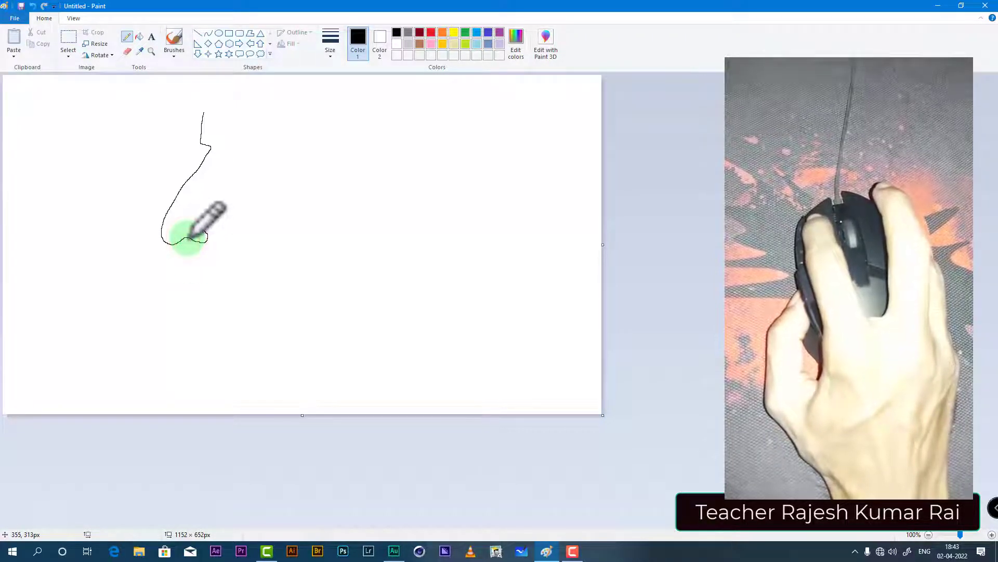
mouse_move(187, 238)
left_mouse_down()
mouse_move(205, 268)
mouse_move(185, 282)
mouse_move(198, 306)
mouse_move(185, 332)
mouse_move(275, 352)
mouse_move(328, 398)
left_mouse_up()
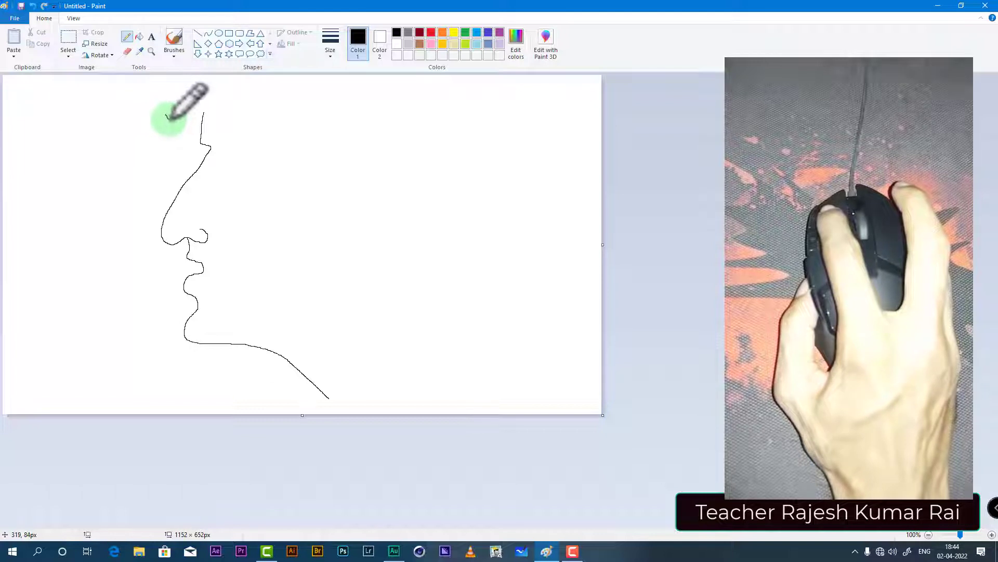
Draw a closed wavy hair outline around the head and add the chest and shoulder lines with the Pencil
mouse_move(167, 116)
left_mouse_down()
mouse_move(229, 106)
mouse_move(270, 116)
mouse_move(300, 108)
mouse_move(334, 133)
mouse_move(329, 168)
mouse_move(355, 229)
mouse_move(345, 239)
mouse_move(342, 338)
mouse_move(388, 362)
mouse_move(425, 355)
mouse_move(418, 279)
mouse_move(439, 208)
mouse_move(405, 89)
mouse_move(244, 76)
mouse_move(169, 91)
mouse_move(169, 120)
left_mouse_up()
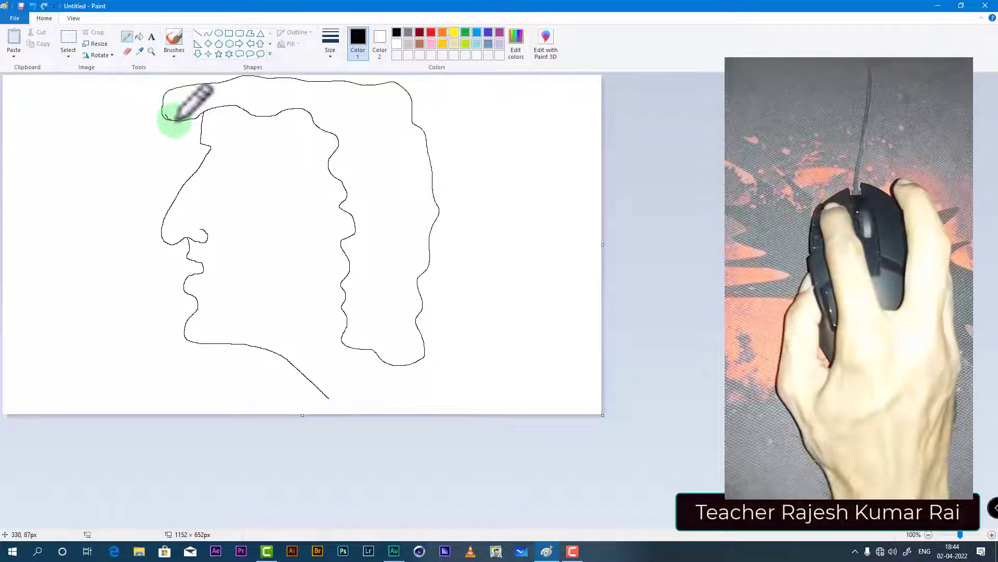
left_click_drag(177, 121, 202, 110)
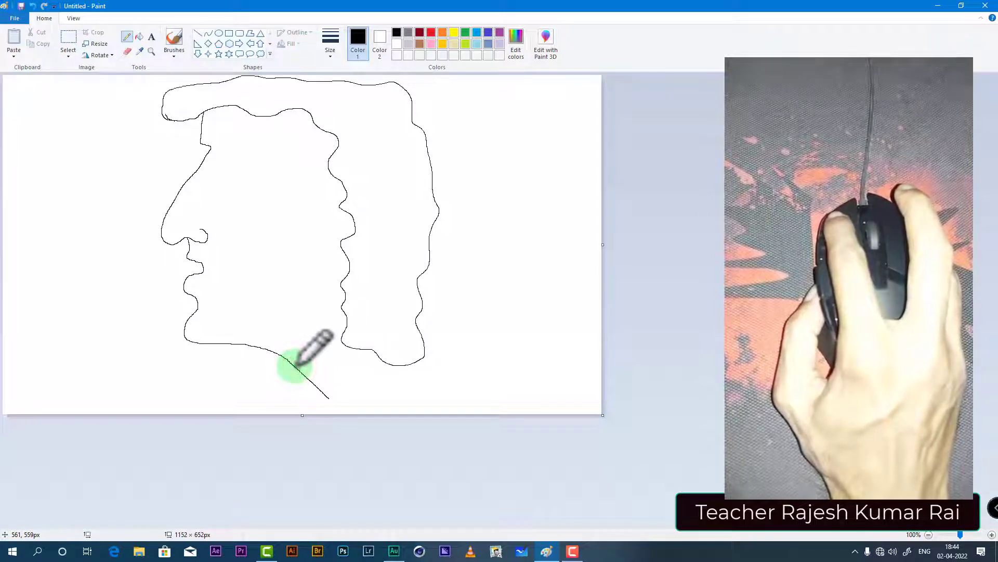
mouse_move(294, 366)
left_mouse_down()
mouse_move(255, 383)
mouse_move(232, 411)
mouse_move(453, 414)
mouse_move(506, 404)
mouse_move(461, 350)
mouse_move(424, 346)
mouse_move(421, 358)
left_mouse_up()
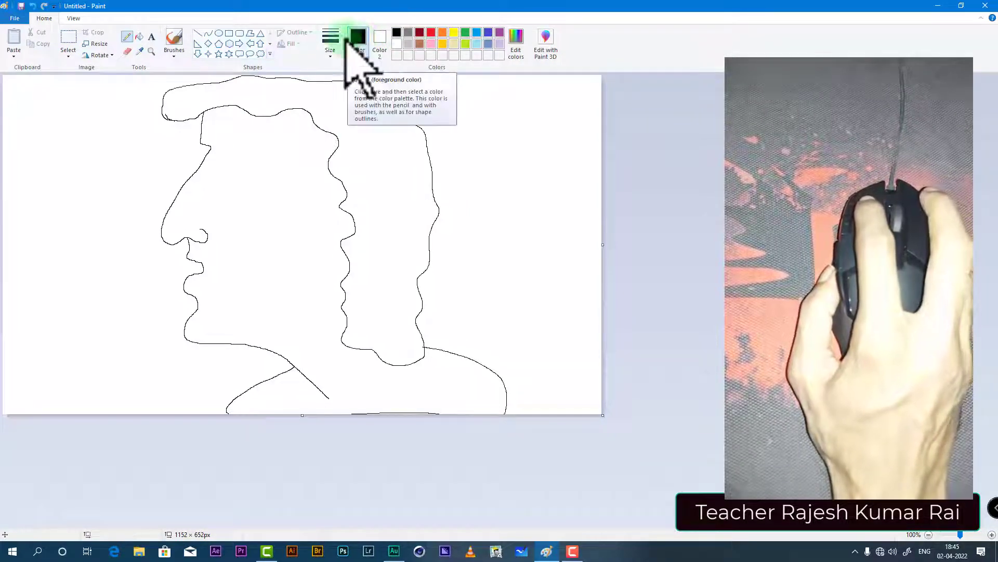
Fill the hair with black and erase the loose lower end of the neck line
left_click(141, 38)
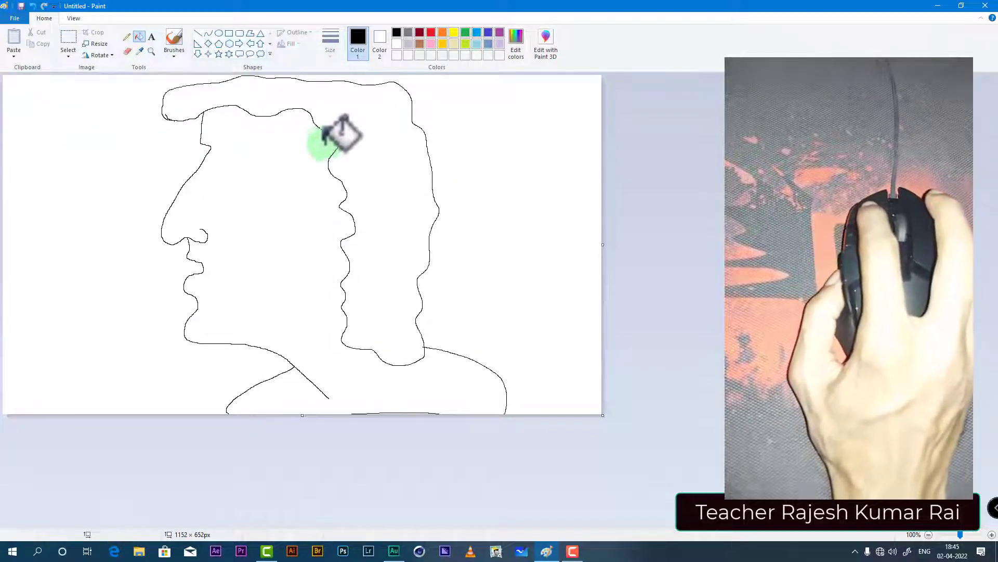
left_click(392, 130)
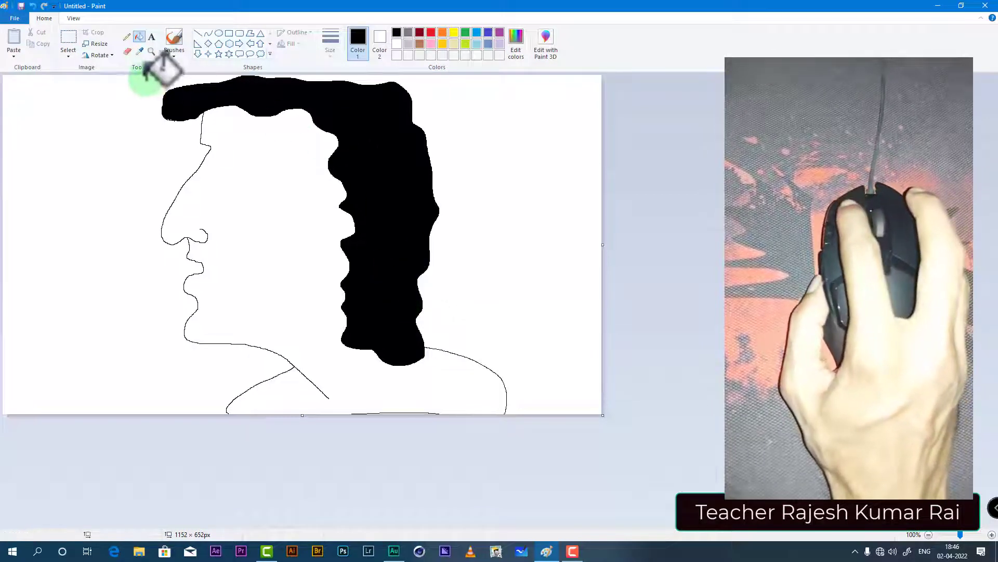
left_click(127, 51)
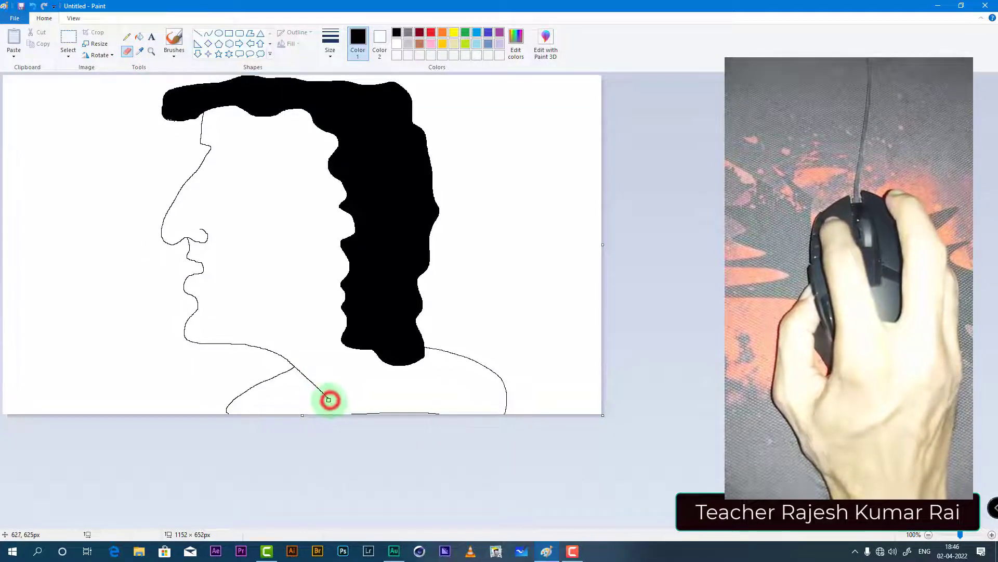
left_click_drag(329, 399, 325, 397)
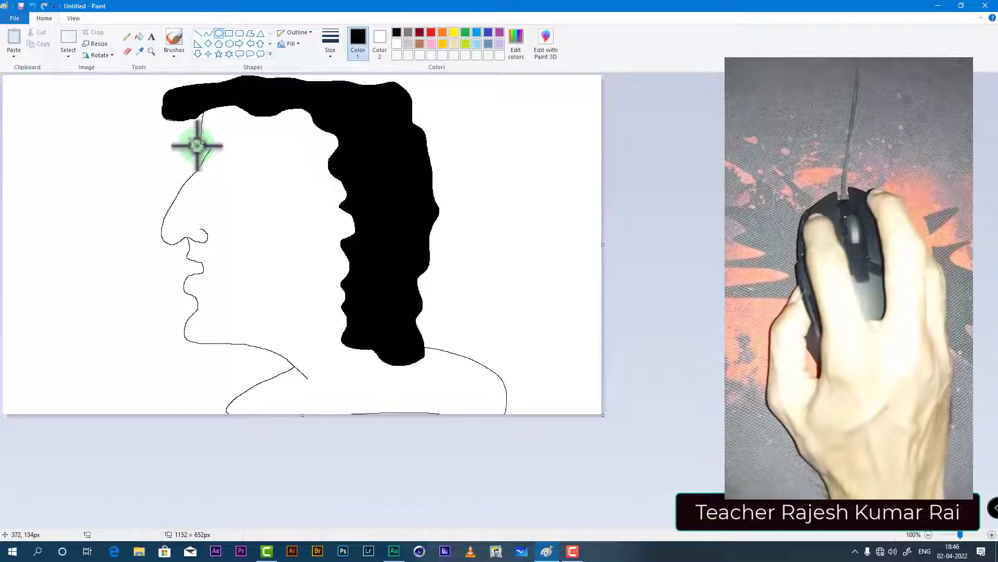
Draw two upright ovals as glasses lenses at eye level, about 25 × 80 px and 36 × 82 px
left_click_drag(197, 145, 206, 154)
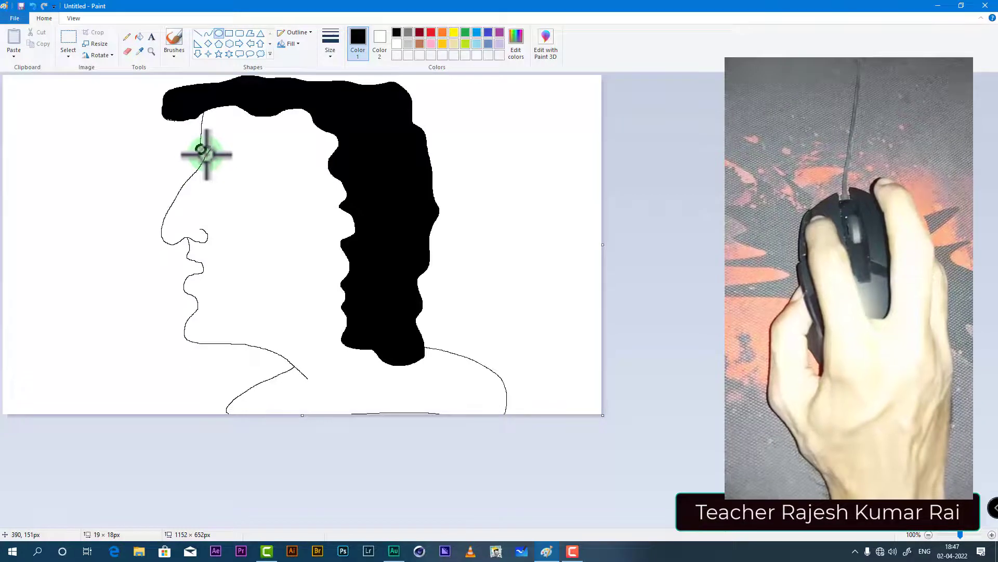
mouse_move(206, 154)
left_mouse_down()
mouse_move(232, 196)
mouse_move(407, 345)
mouse_move(279, 247)
mouse_move(229, 198)
mouse_move(328, 286)
mouse_move(406, 341)
mouse_move(422, 340)
left_mouse_up()
mouse_move(318, 269)
left_mouse_down()
mouse_move(296, 251)
mouse_move(94, 252)
mouse_move(319, 275)
mouse_move(55, 260)
mouse_move(64, 263)
left_mouse_up()
mouse_move(211, 275)
left_mouse_down()
mouse_move(296, 270)
mouse_move(78, 259)
mouse_move(292, 266)
mouse_move(209, 186)
left_mouse_up()
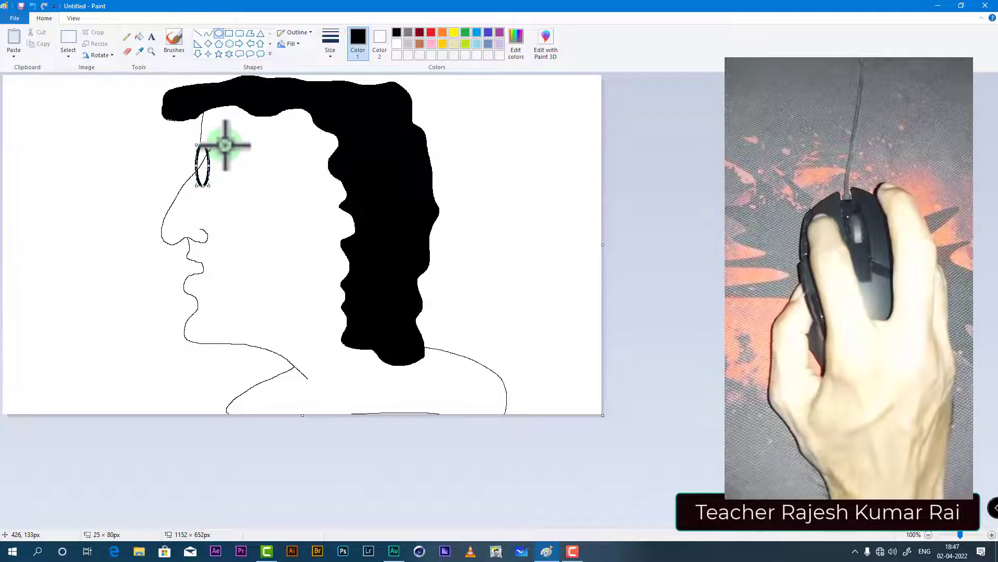
left_click_drag(225, 144, 243, 185)
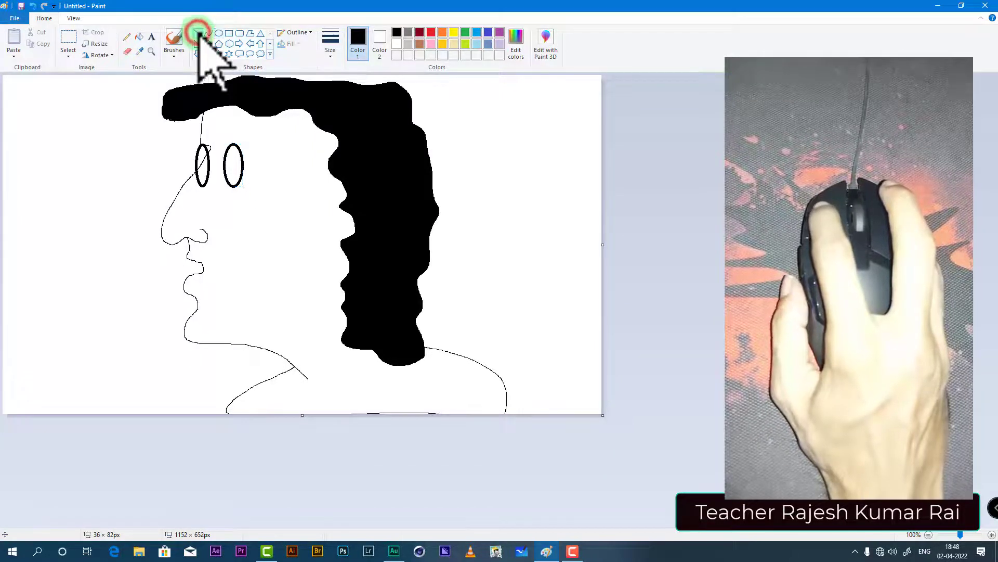
Complete the glasses with a straight line from the rear lens into the hair and a short bridge between the lenses
left_click(198, 33)
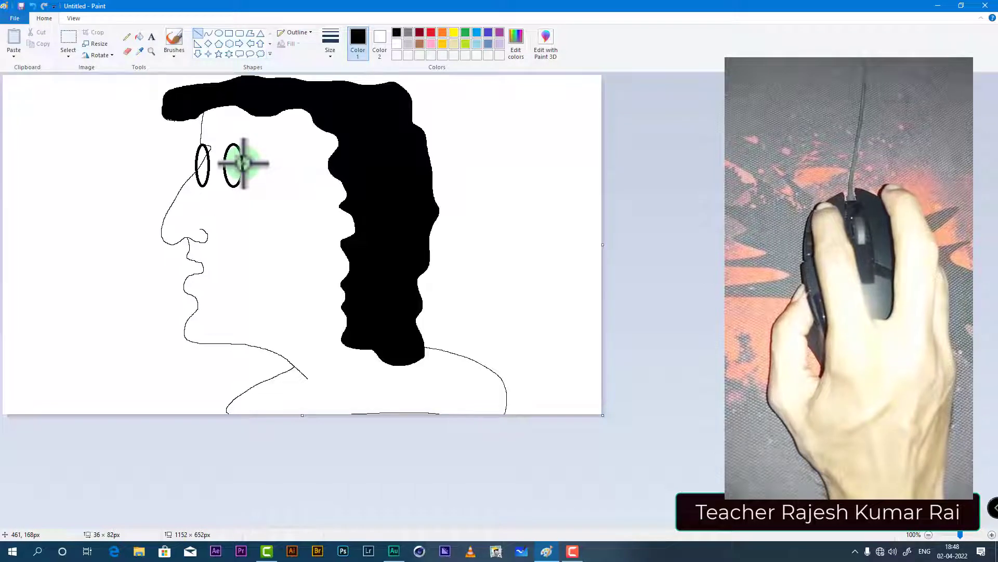
left_click_drag(242, 163, 364, 182)
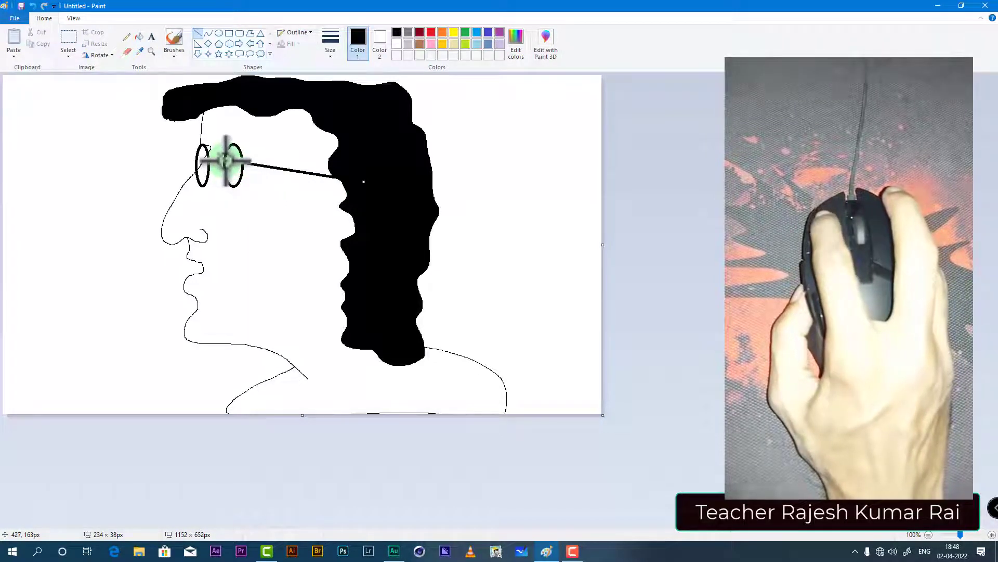
left_click_drag(225, 161, 213, 162)
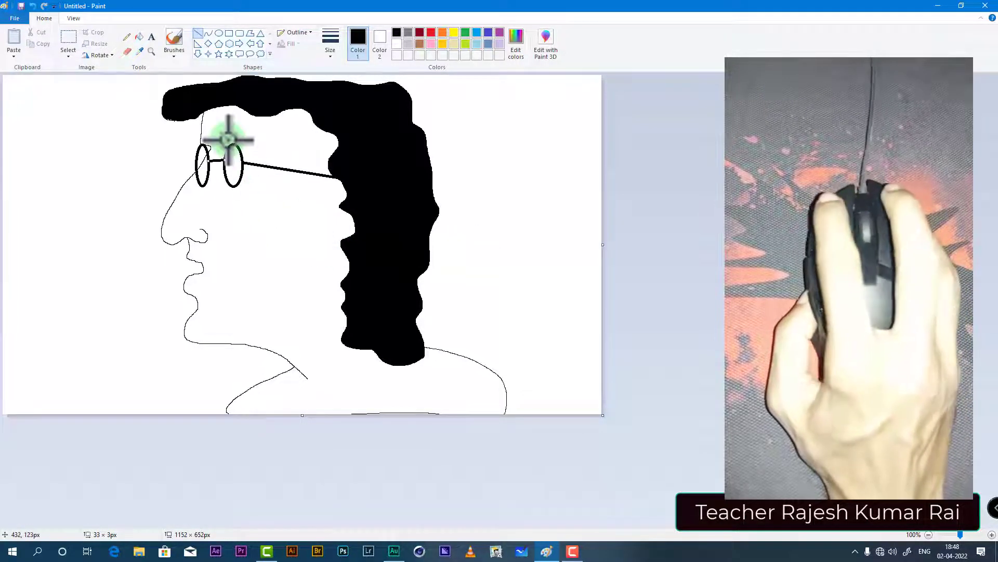
Draw a rectangle about 216 × 454 px behind the head and a rounded rectangle about 224 × 309 px in front of the face
left_click(230, 33)
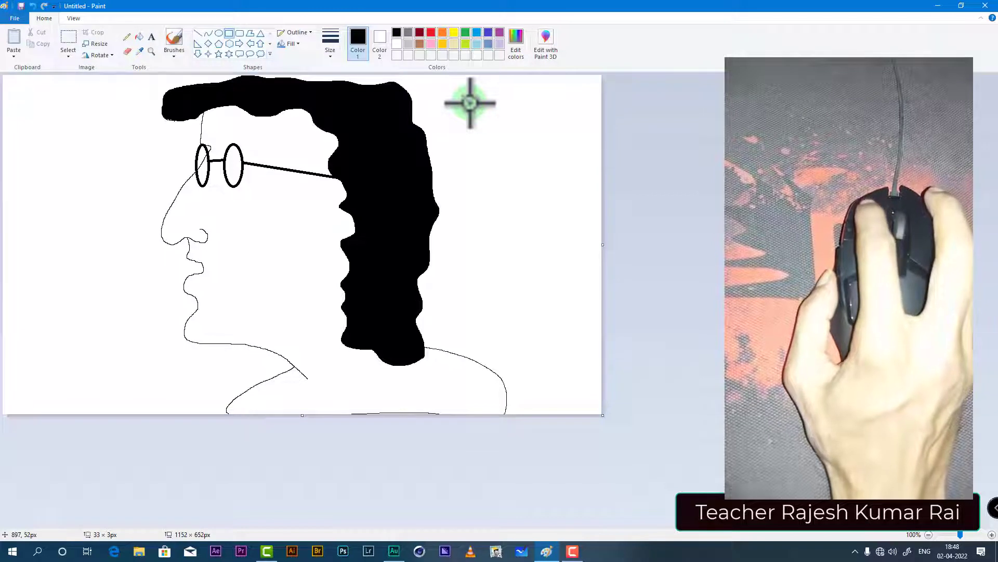
left_click_drag(469, 101, 580, 337)
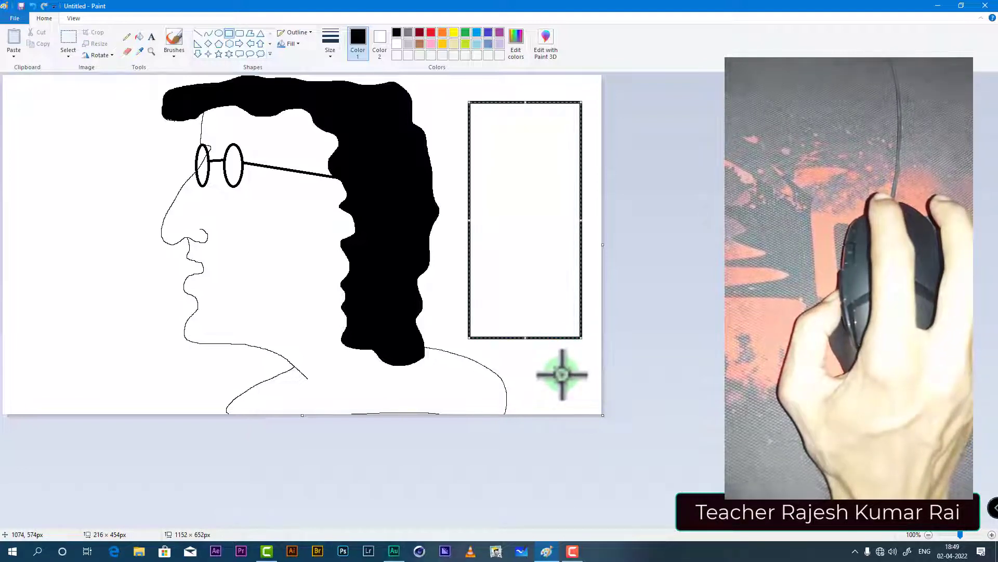
left_click(243, 32)
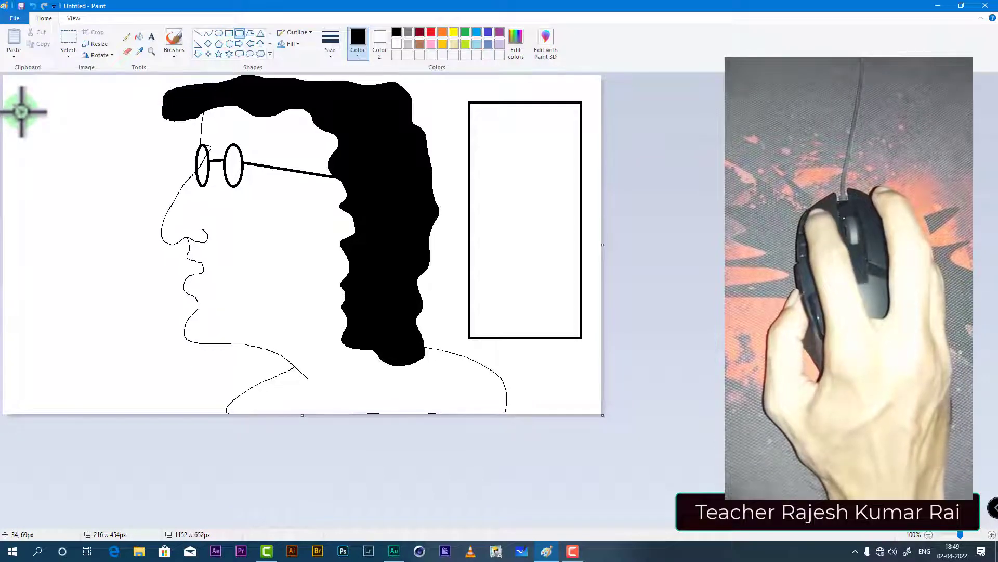
left_click_drag(21, 112, 137, 271)
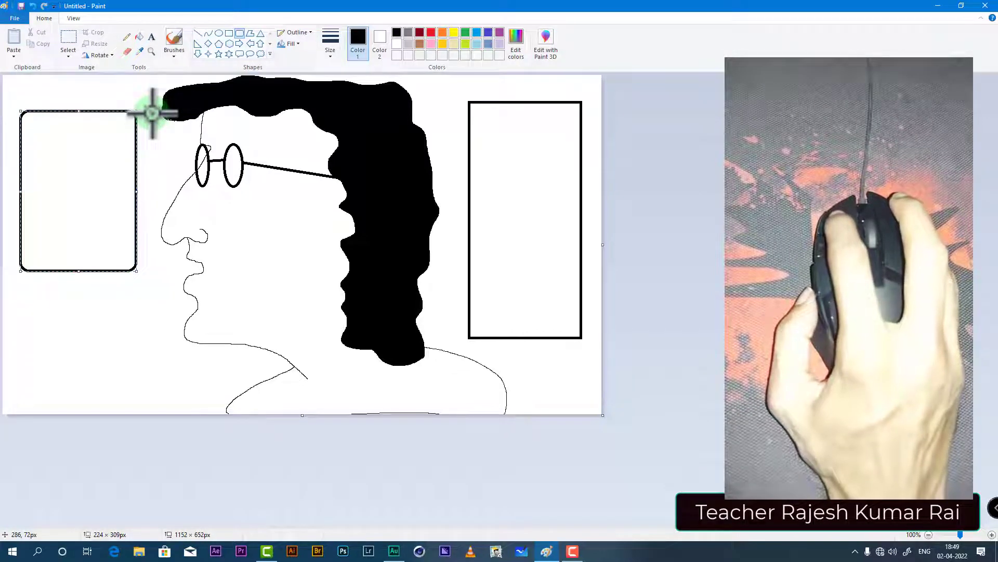
Draw a six-point star about 207 × 192 px below the rounded rectangle and give it a Natural pencil outline
left_click(270, 54)
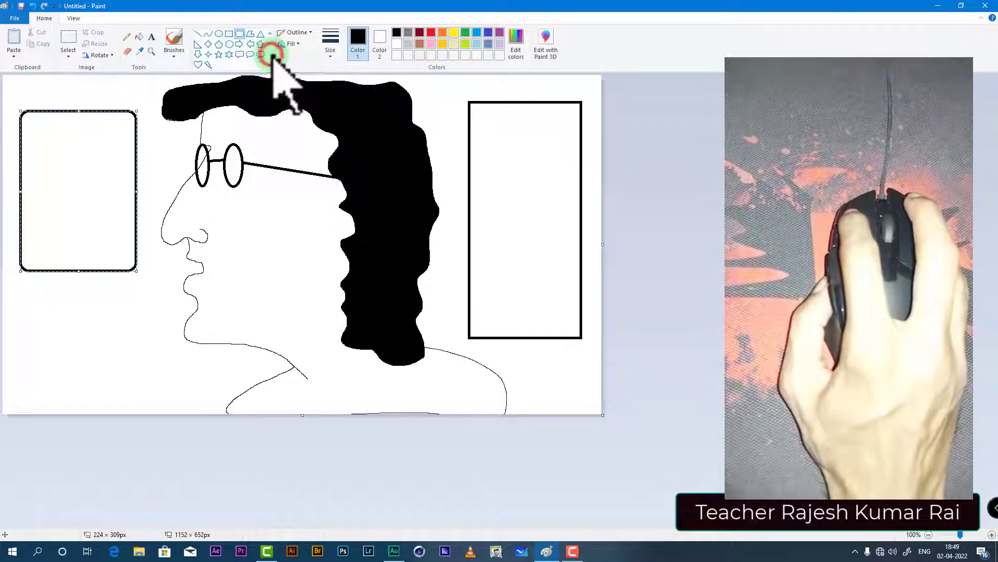
left_click(230, 55)
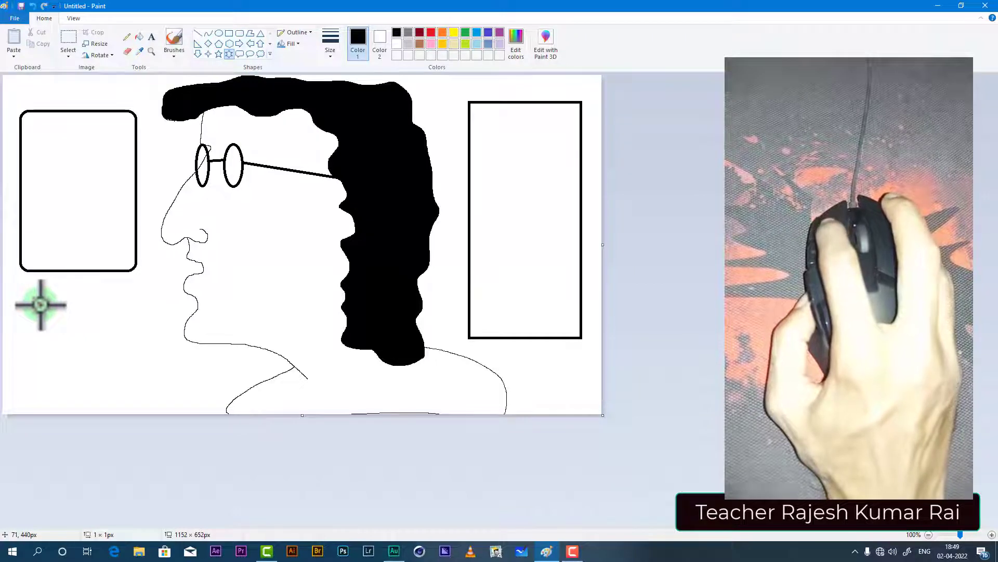
left_click_drag(41, 305, 147, 403)
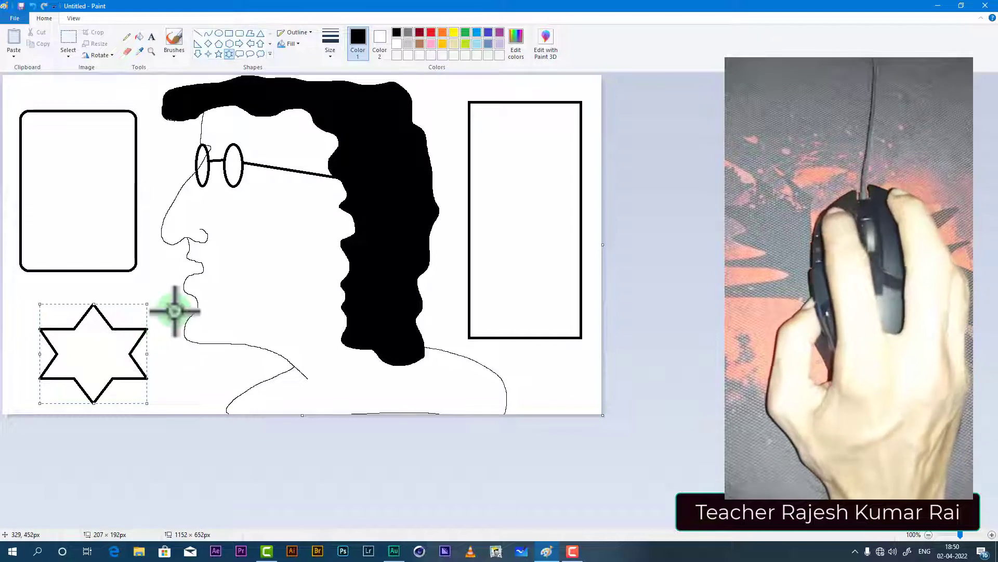
left_click(307, 33)
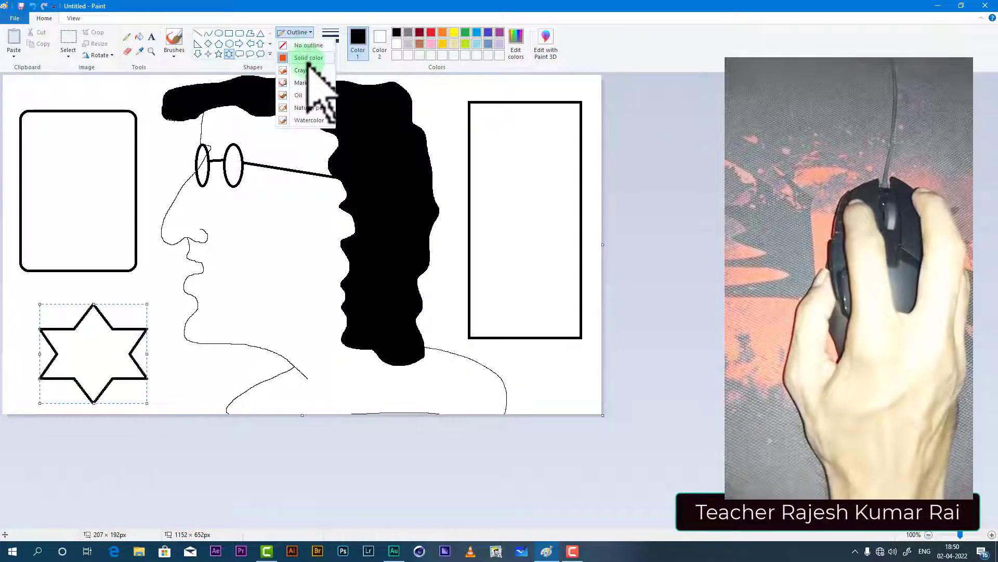
left_click(302, 107)
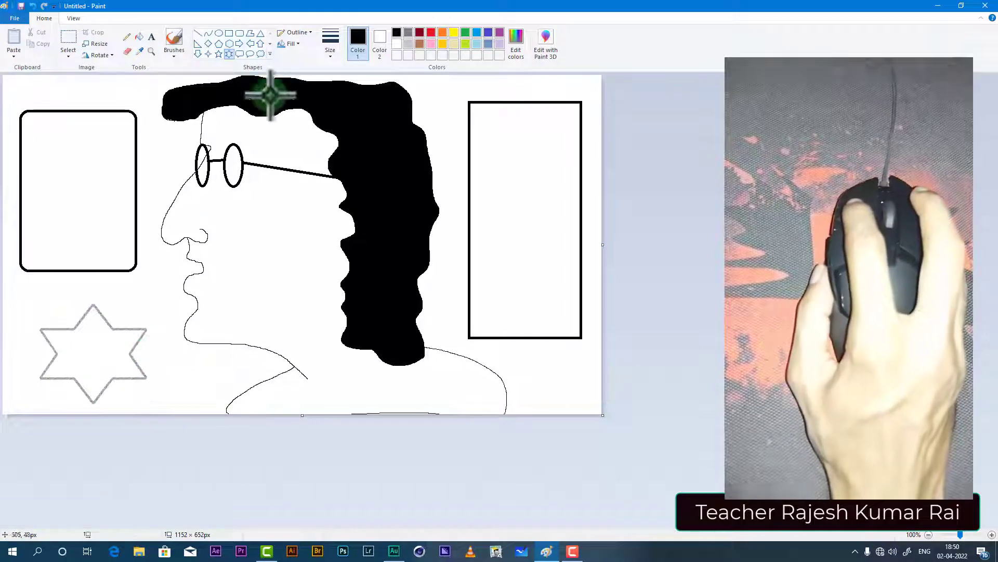
Draw a rectangle about 149 × 368 px with no outline inside the tall rectangle, using the third line thickness
left_click(301, 32)
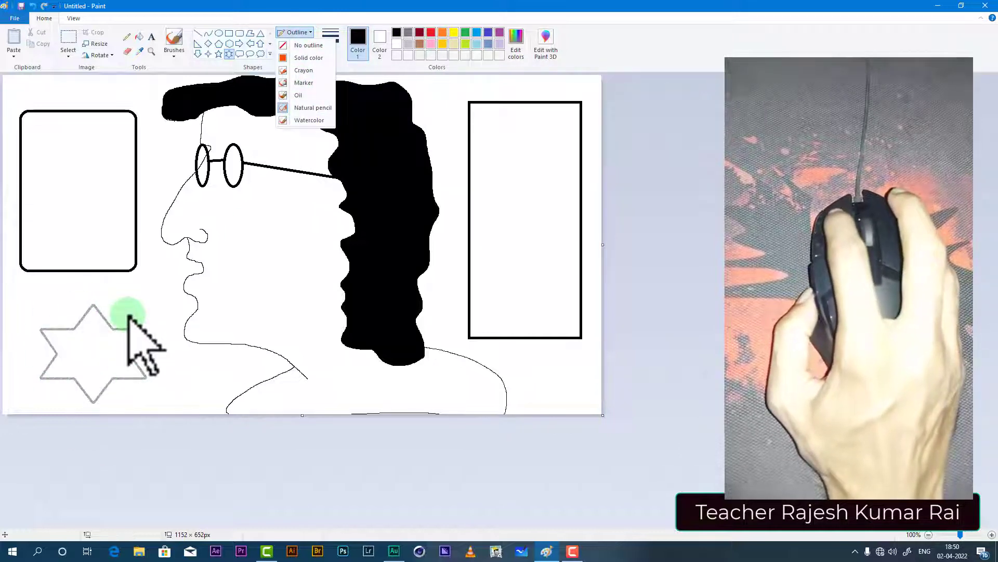
left_click(303, 46)
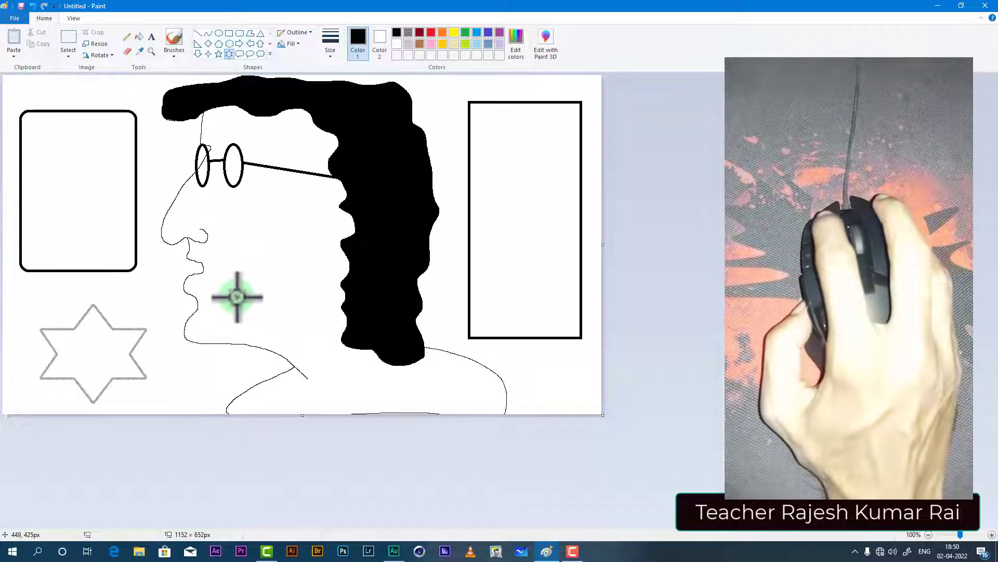
left_click(229, 33)
left_click_drag(486, 121, 562, 311)
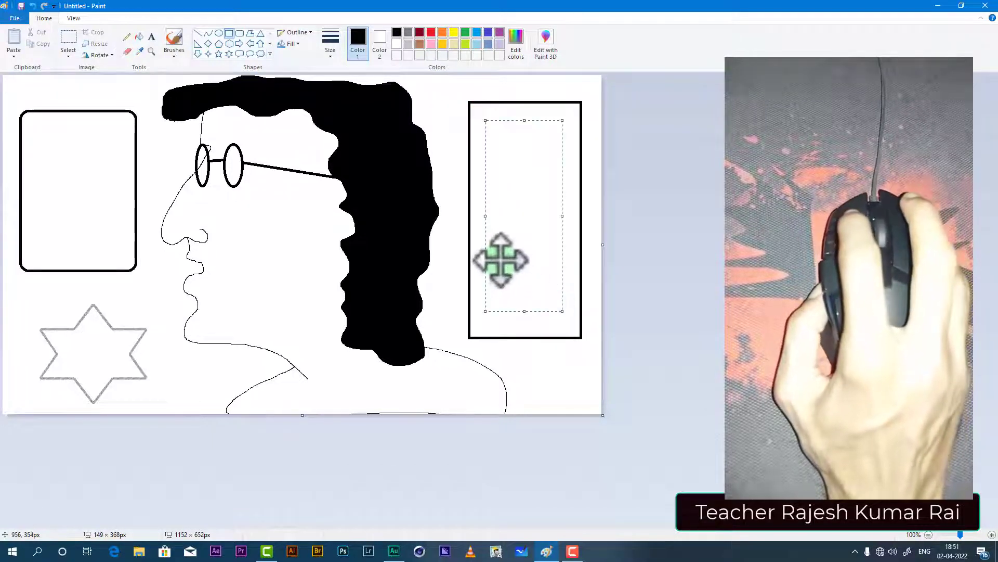
left_click(330, 41)
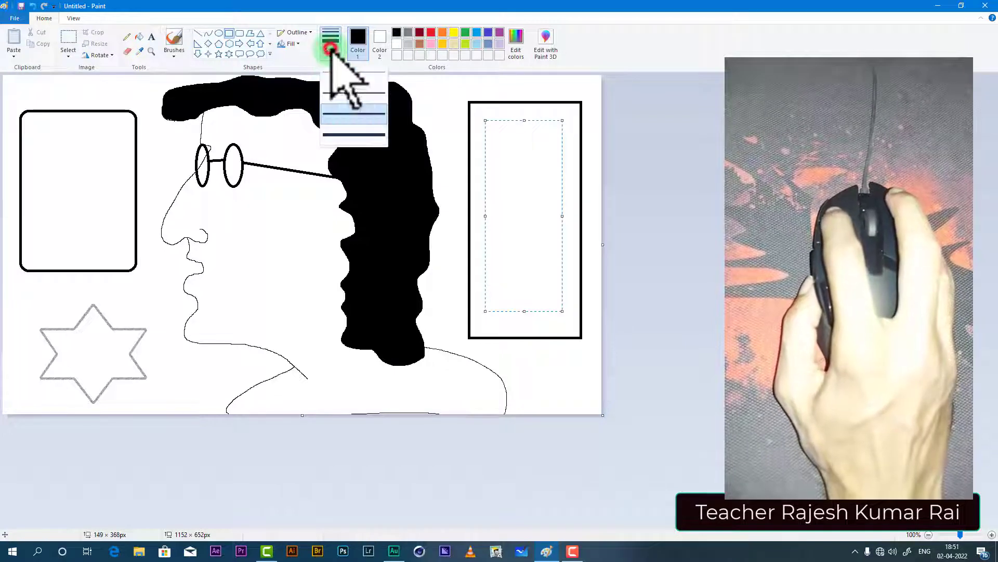
left_click(348, 114)
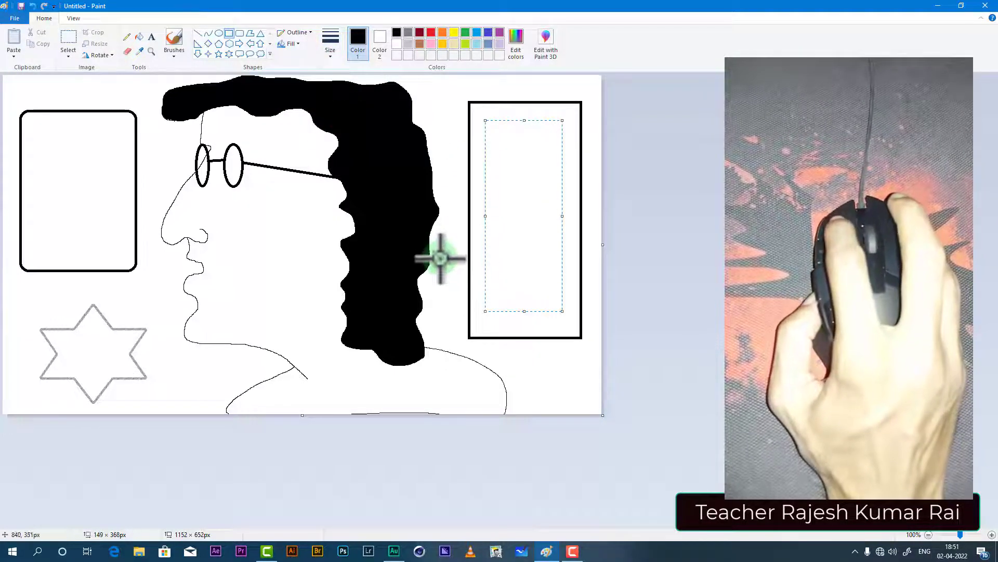
Draw a rectangle about 197 × 313 px with a Solid color outline overlapping the tall rectangle, and give it the thinnest line
left_click_drag(438, 256, 490, 320)
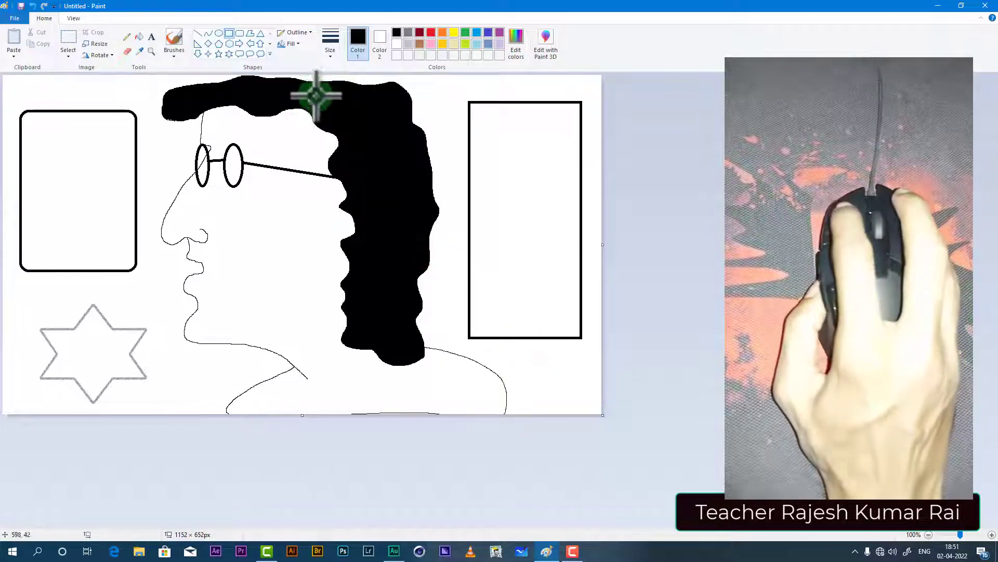
left_click(310, 33)
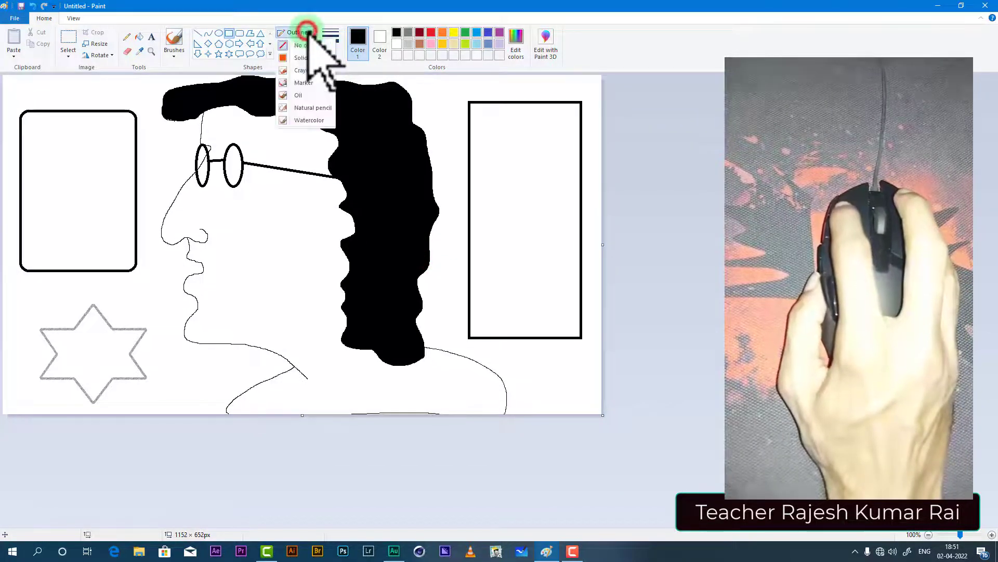
left_click(317, 58)
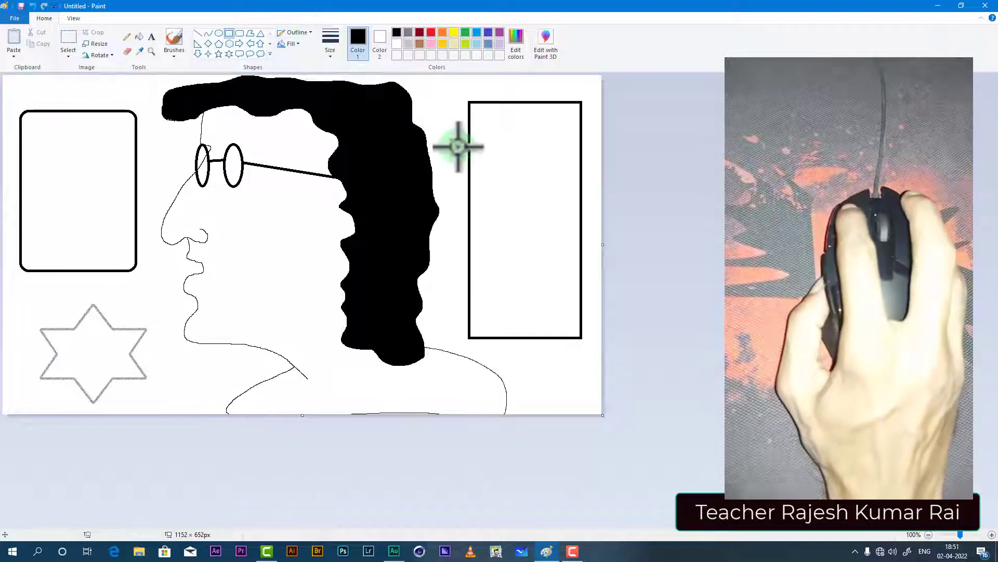
left_click(310, 32)
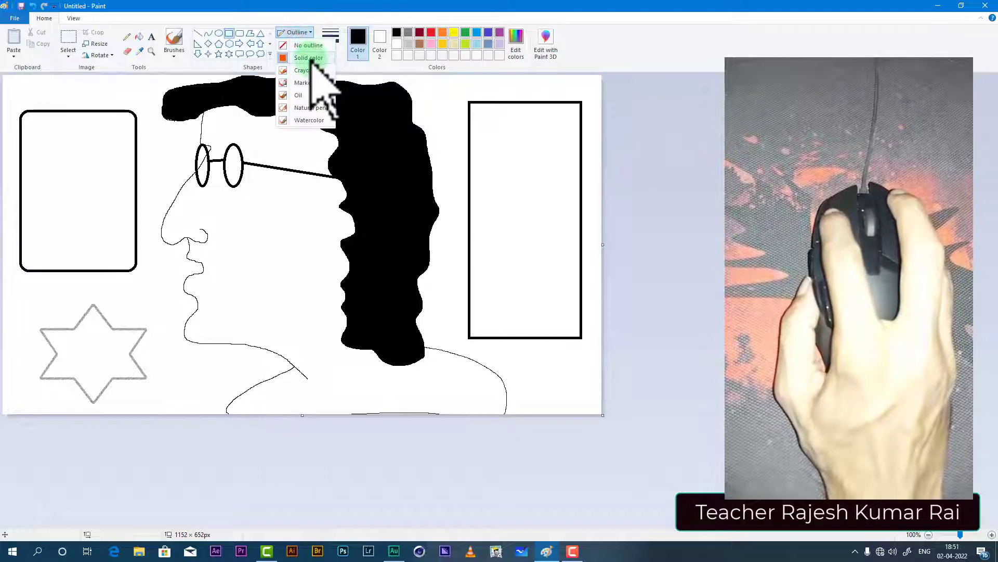
left_click(311, 58)
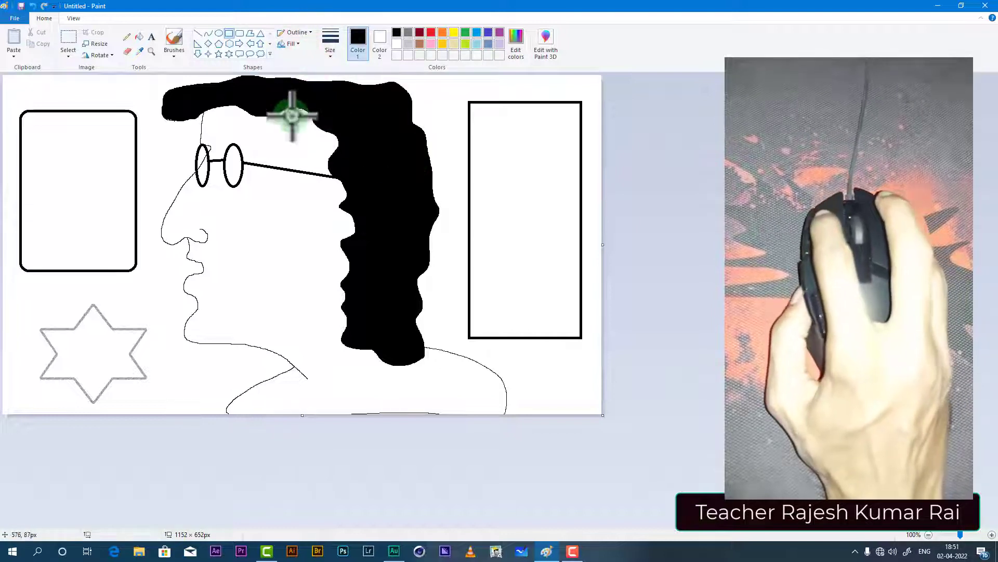
left_click(230, 33)
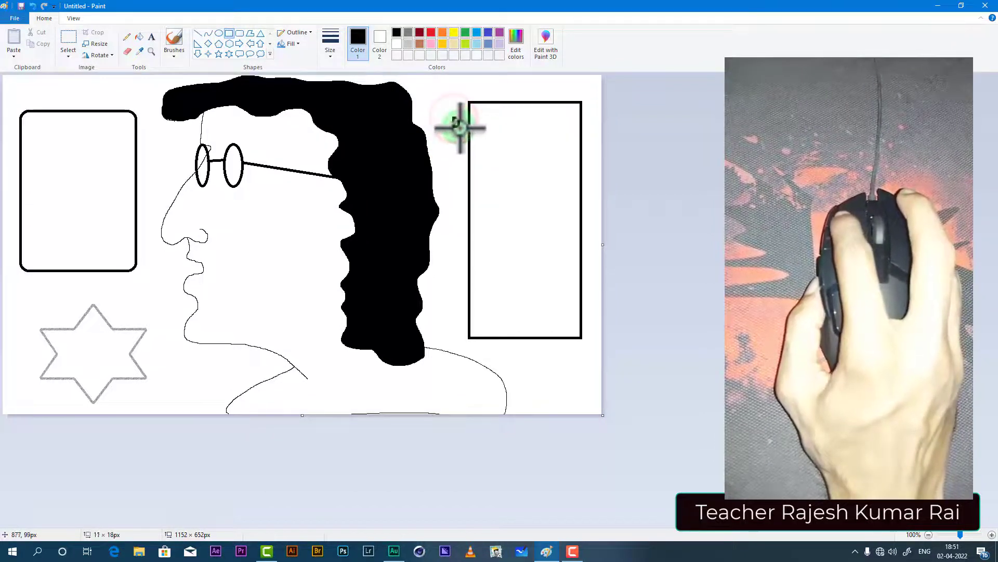
left_click_drag(460, 127, 555, 281)
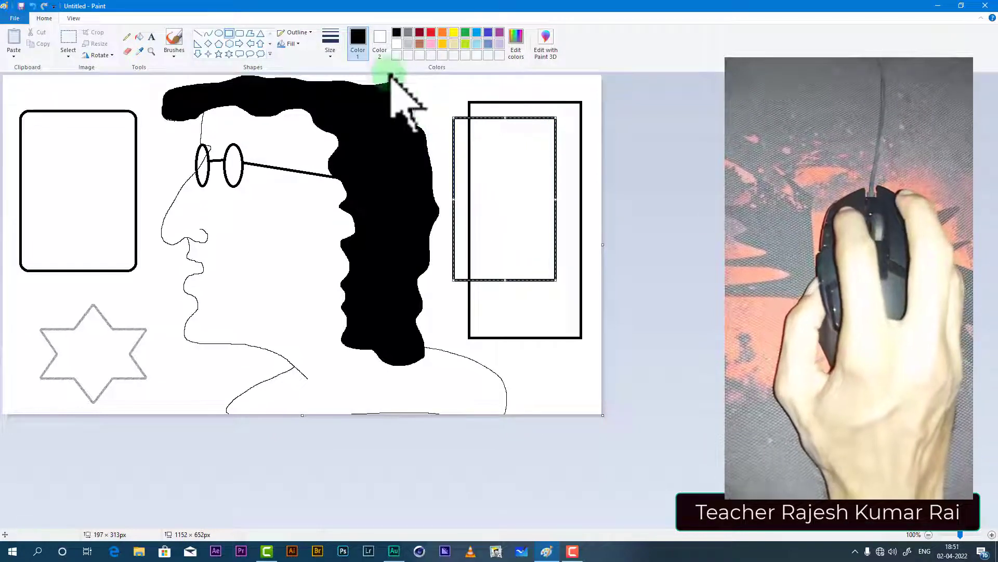
left_click(330, 54)
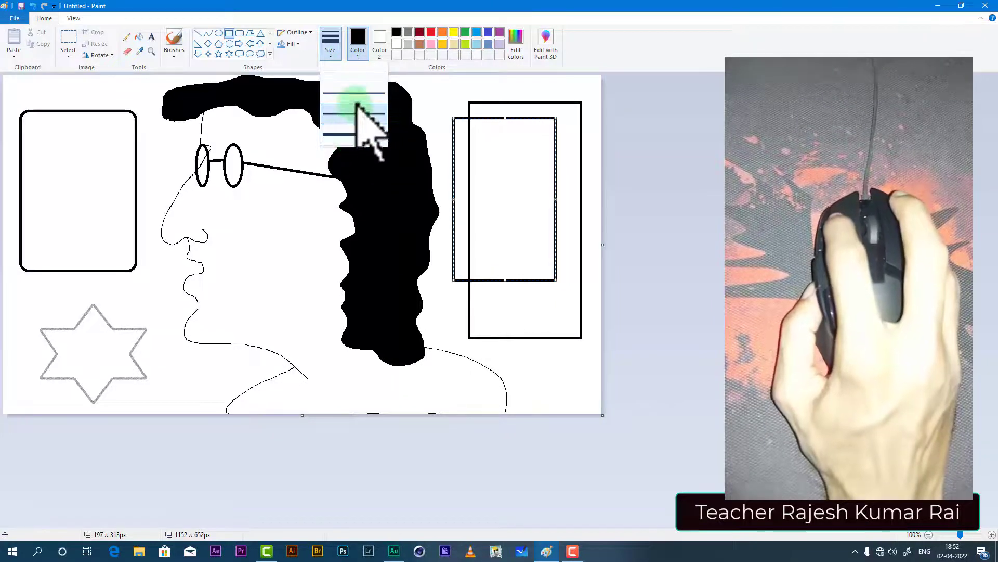
left_click(356, 74)
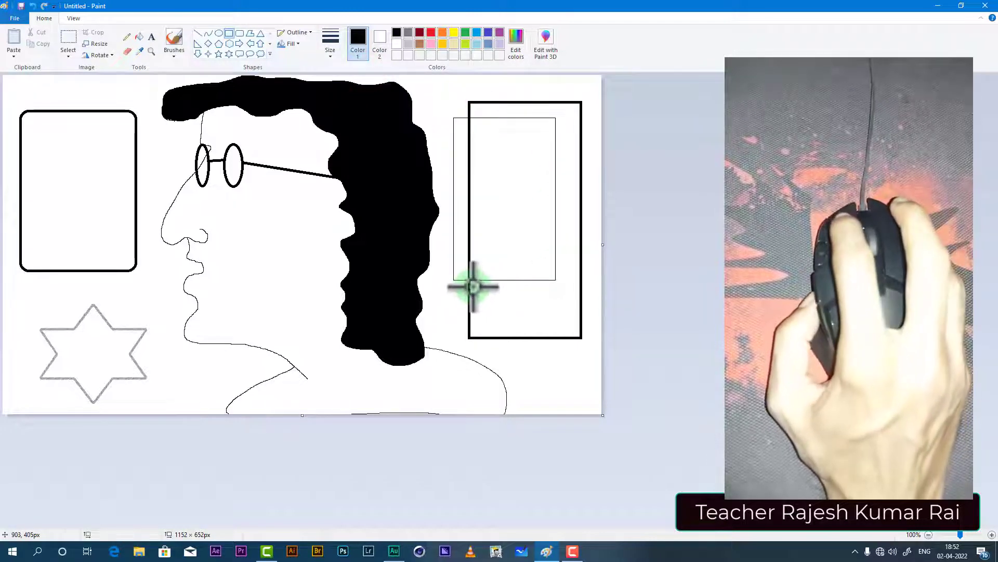
Draw a near-circular ellipse about 151 × 154 px with the thinnest line in the lower part of the rounded rectangle
left_click(331, 56)
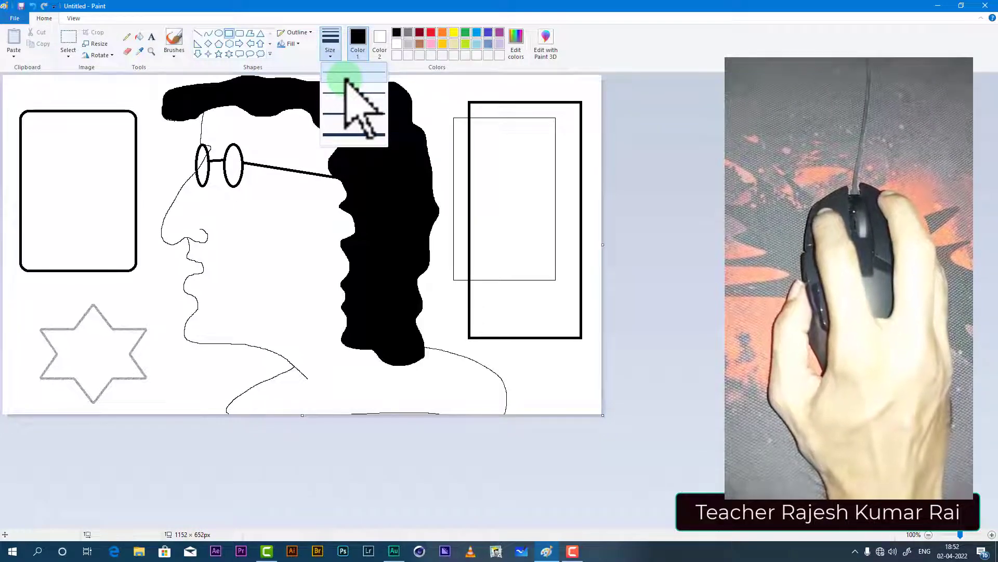
left_click(424, 89)
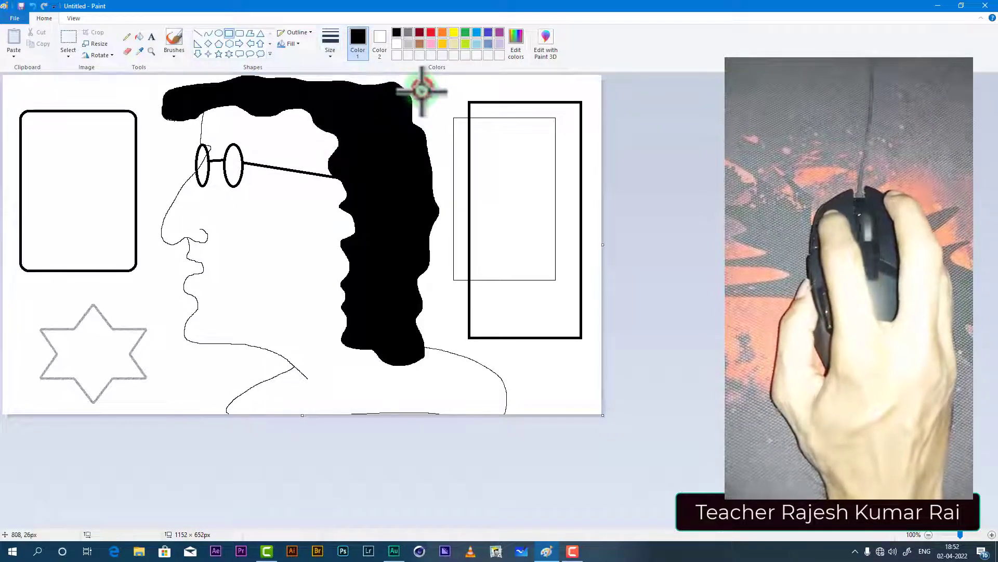
left_click(218, 33)
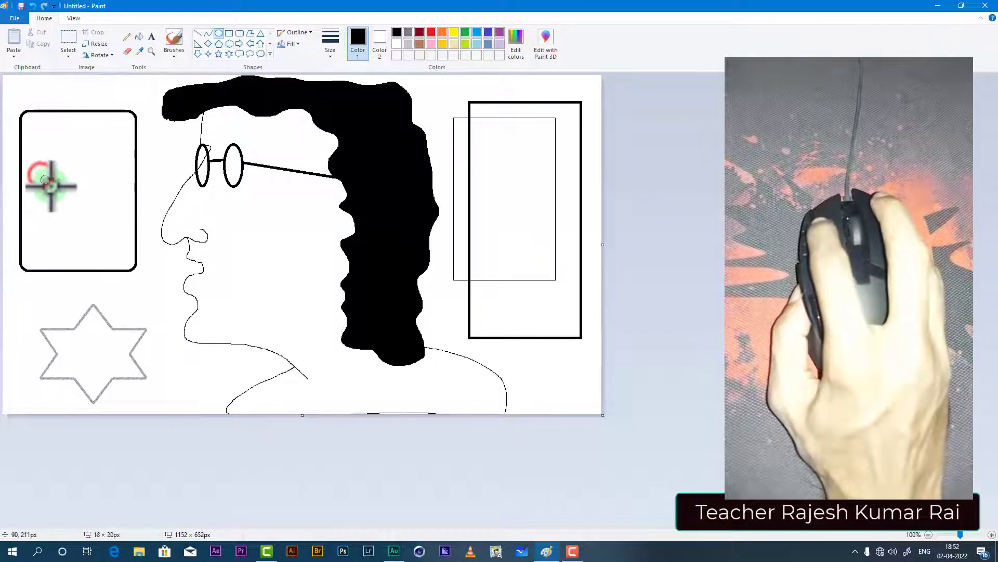
left_click_drag(51, 186, 117, 253)
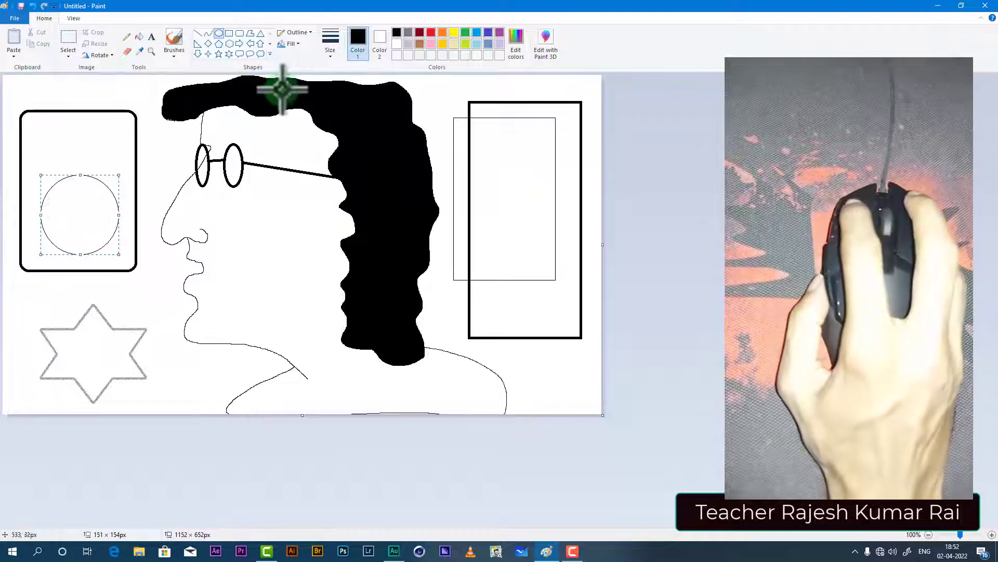
left_click(330, 52)
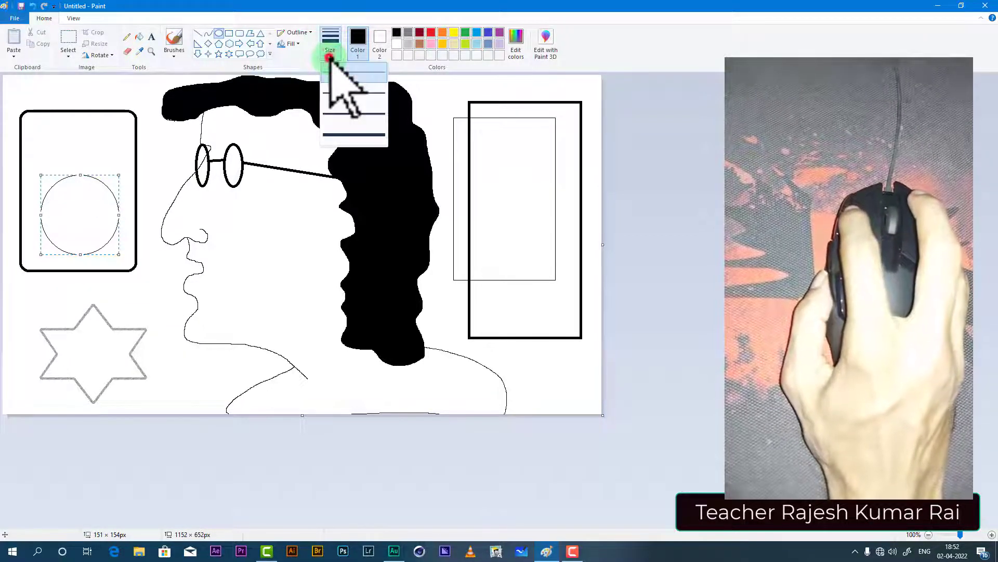
left_click(333, 72)
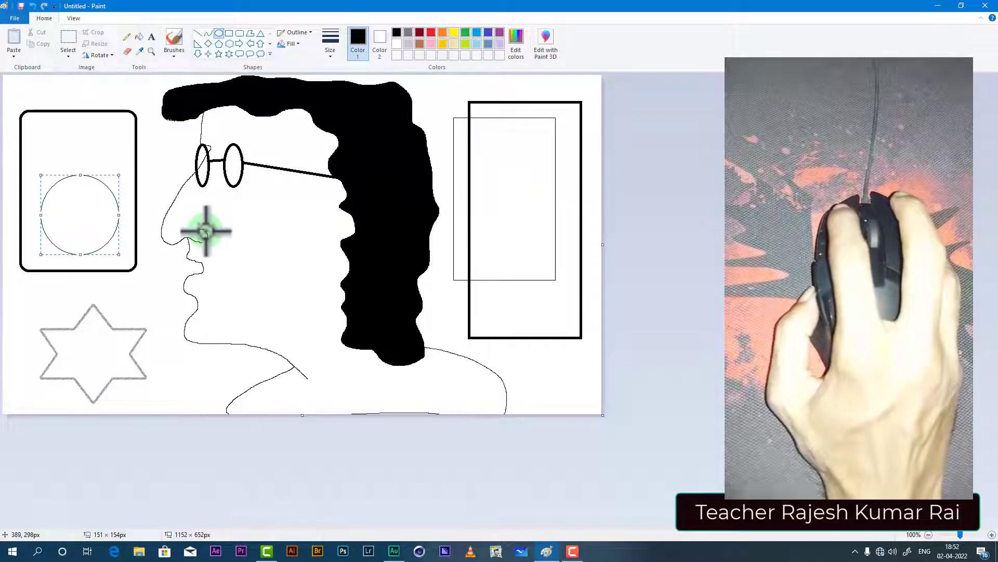
Launch the On-Screen Keyboard with the Run command osk
key("super+r")
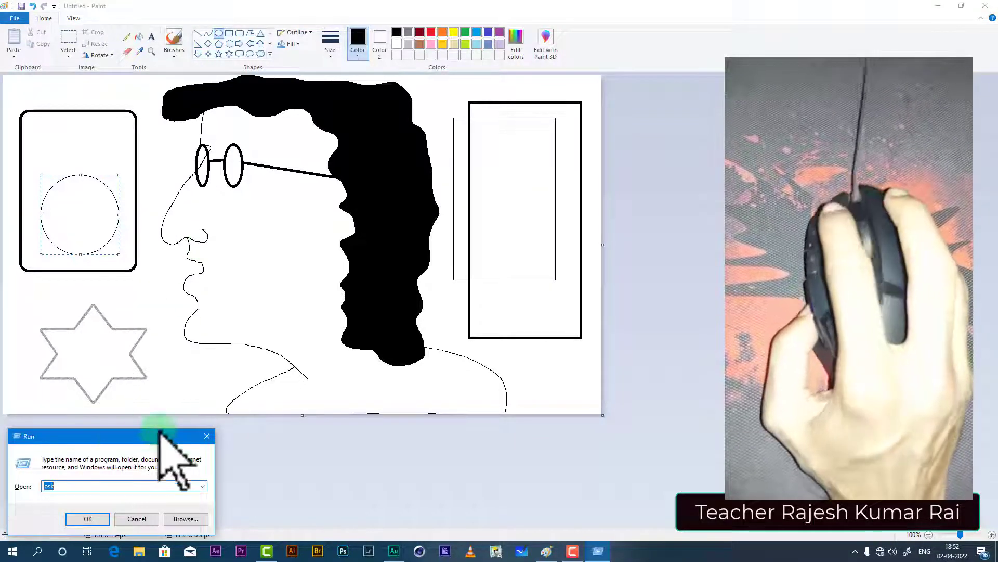
left_click(89, 519)
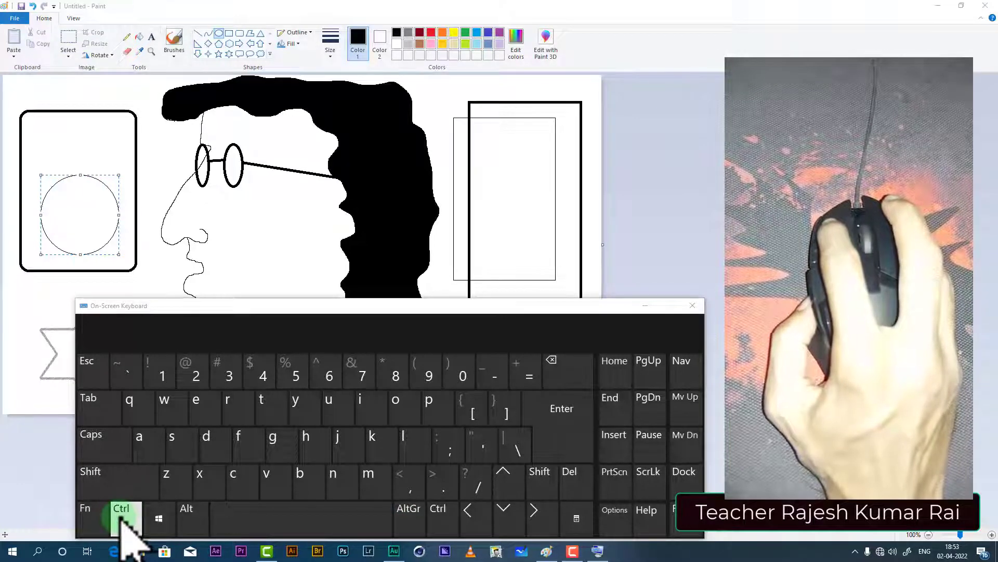
right_click(121, 307)
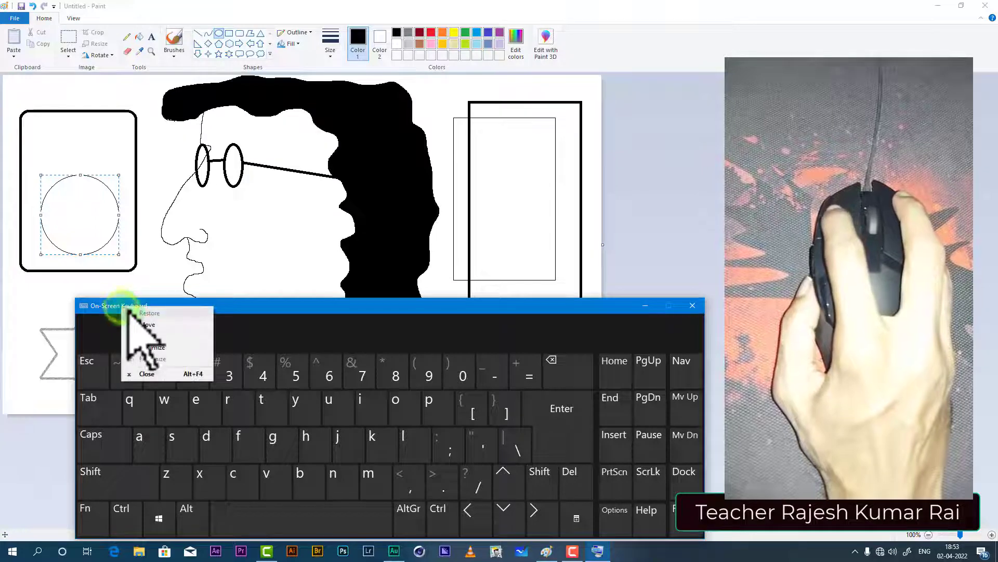
left_click(107, 300)
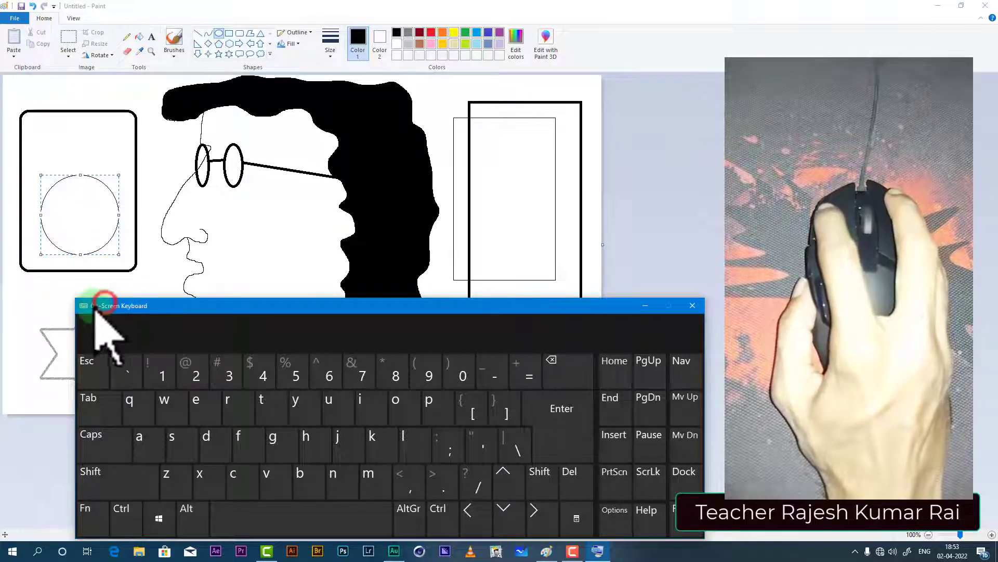
left_click(84, 306)
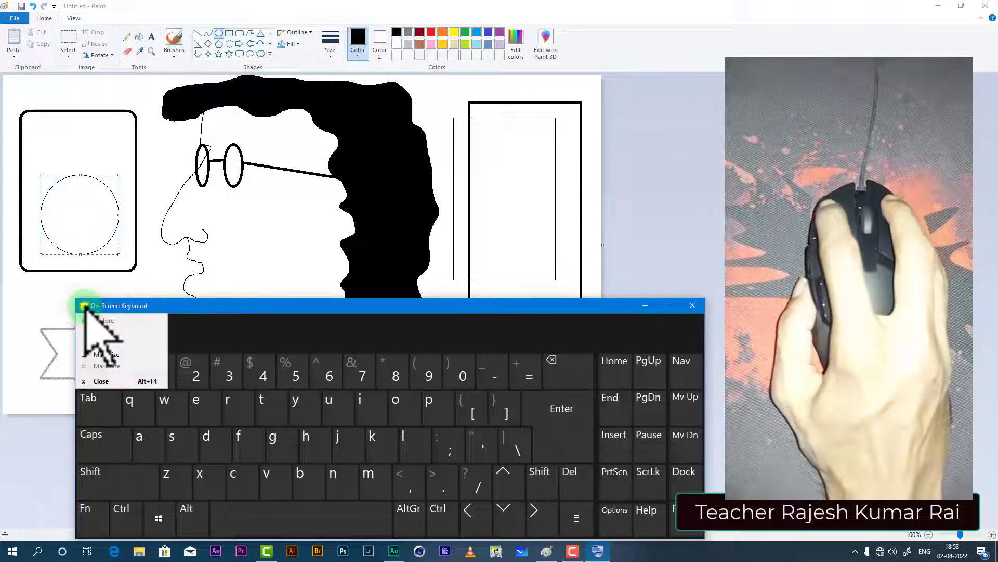
right_click(172, 305)
left_click(150, 334)
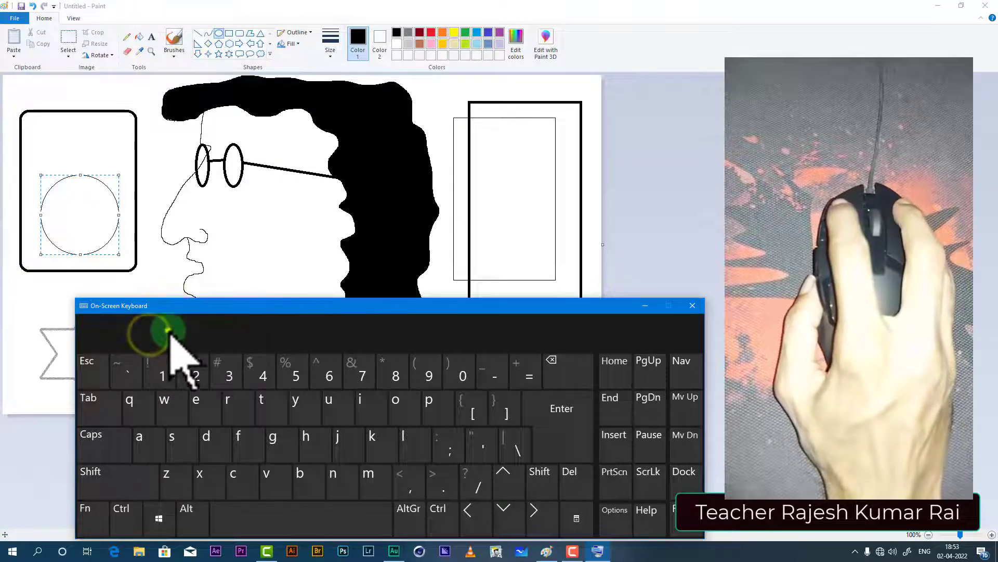
left_click(167, 329)
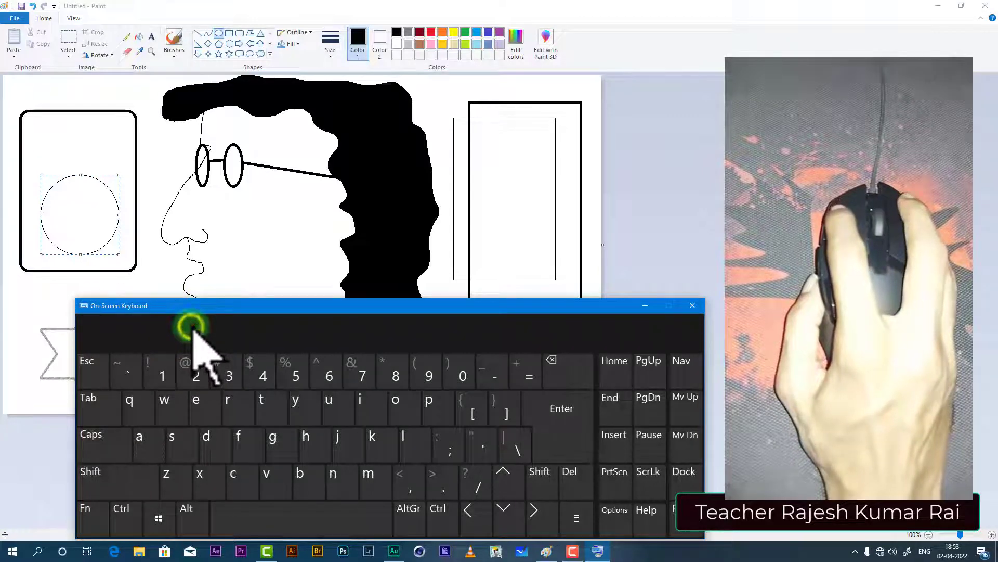
Turn on the numeric key pad in the On-Screen Keyboard's options
left_click(617, 520)
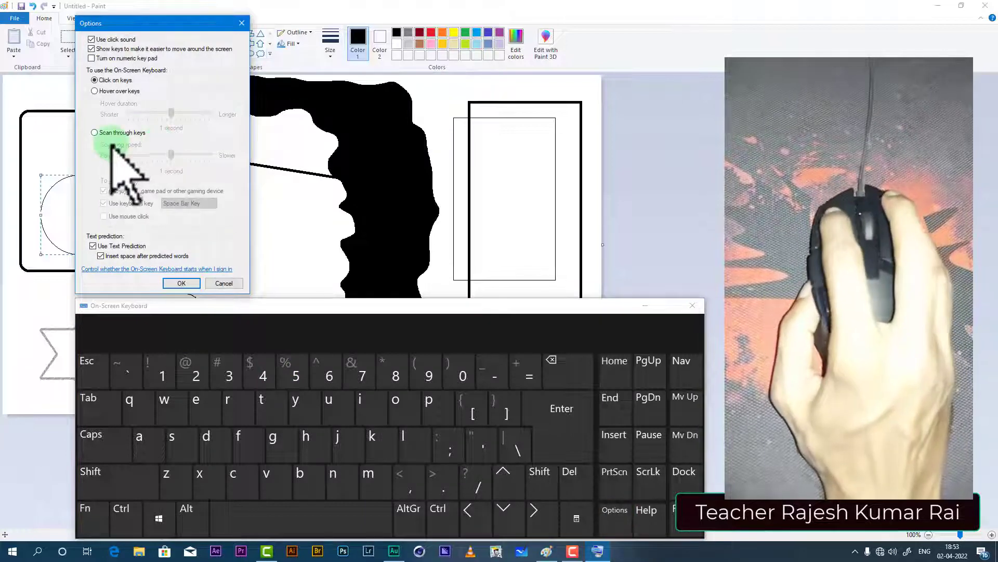
left_click(92, 58)
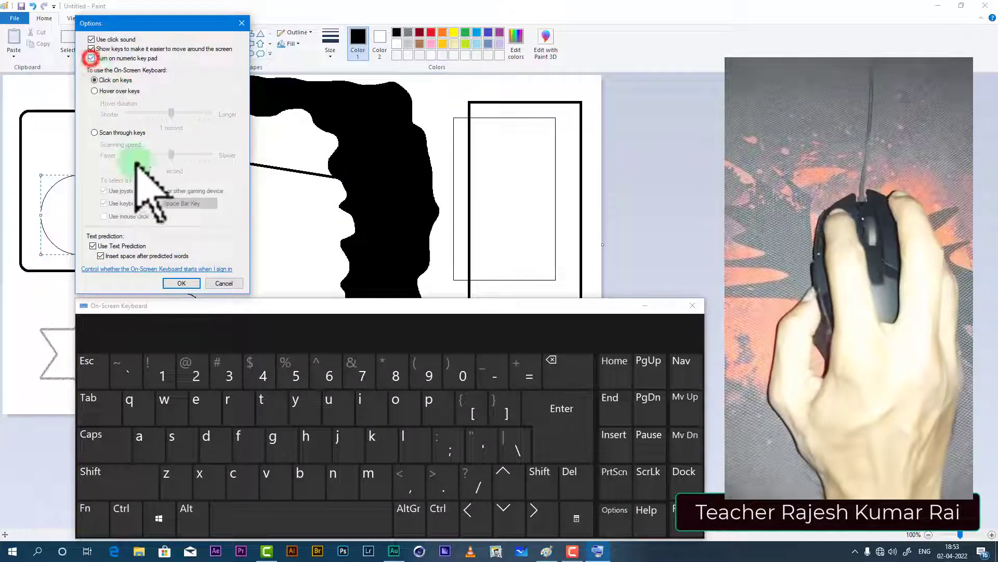
left_click(179, 281)
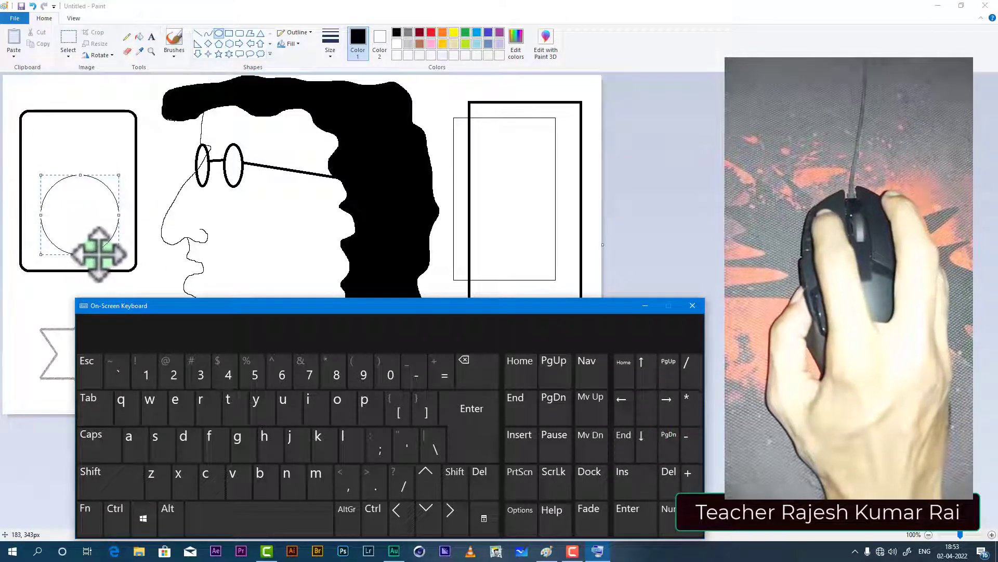
left_click(115, 514)
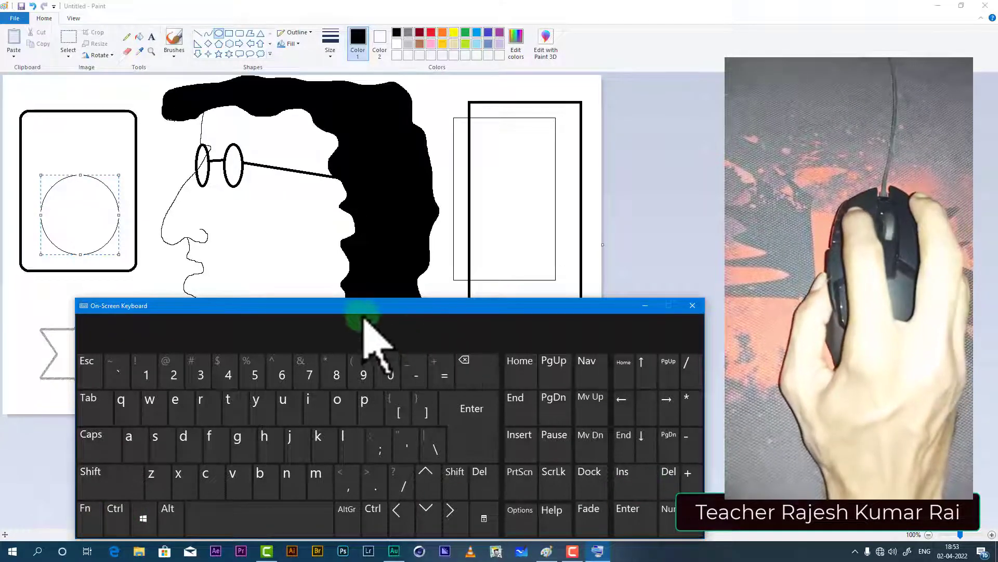
Move the On-Screen Keyboard toward the hand-camera view and shrink its height and width so it mostly clears the drawing
left_click_drag(363, 307, 469, 295)
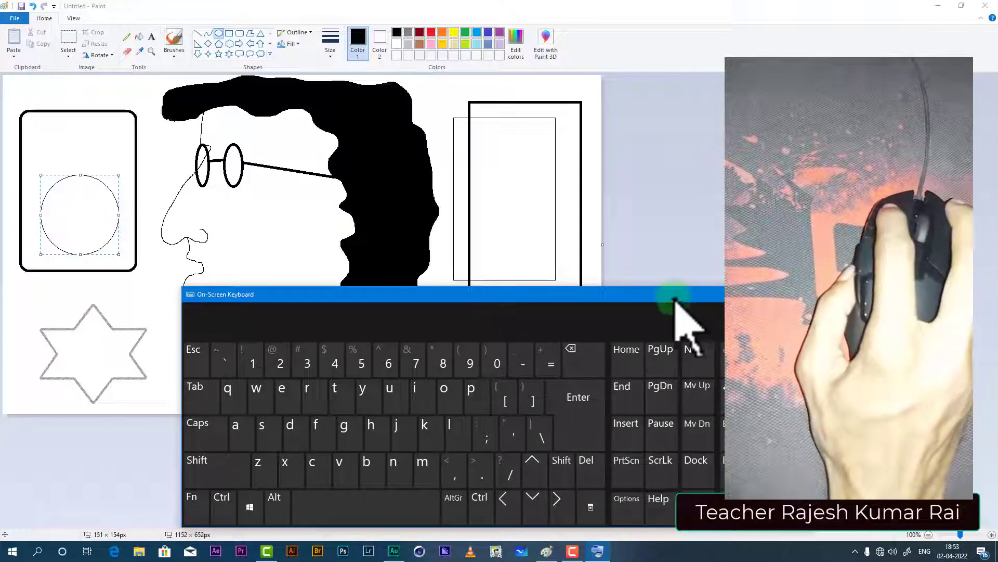
mouse_move(671, 289)
left_mouse_down()
mouse_move(657, 435)
mouse_move(651, 423)
mouse_move(658, 432)
left_mouse_up()
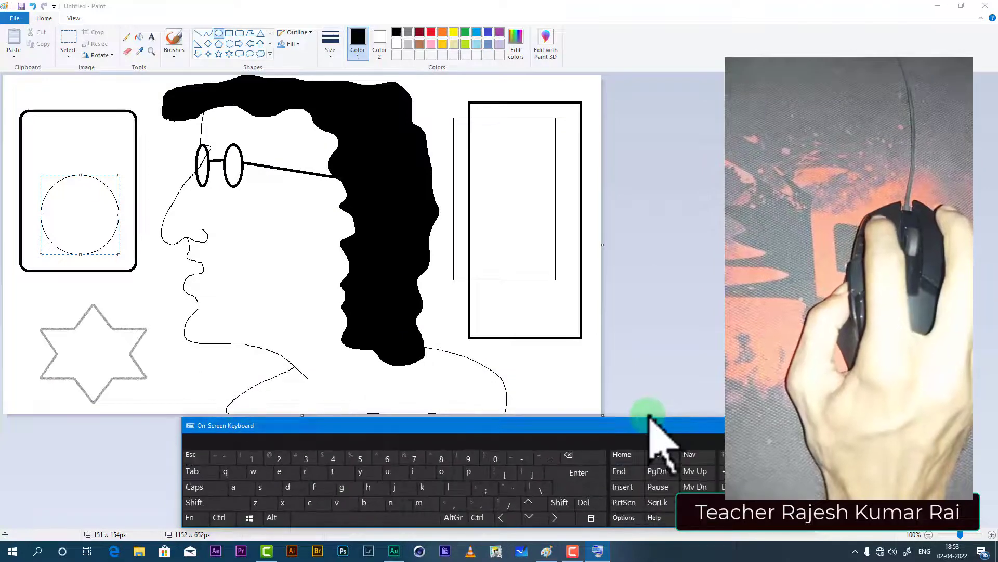
left_click_drag(770, 461, 694, 462)
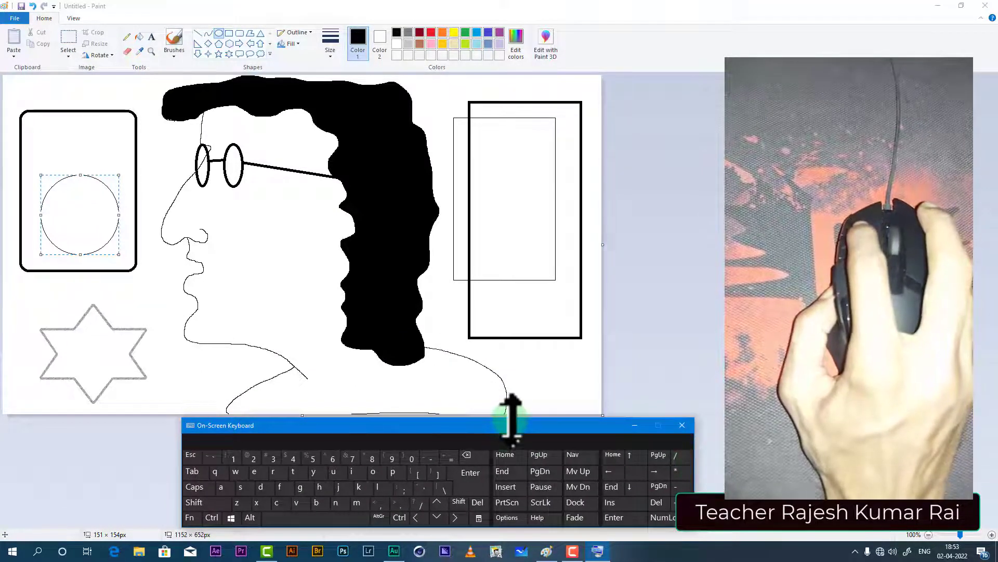
left_click_drag(511, 417, 511, 391)
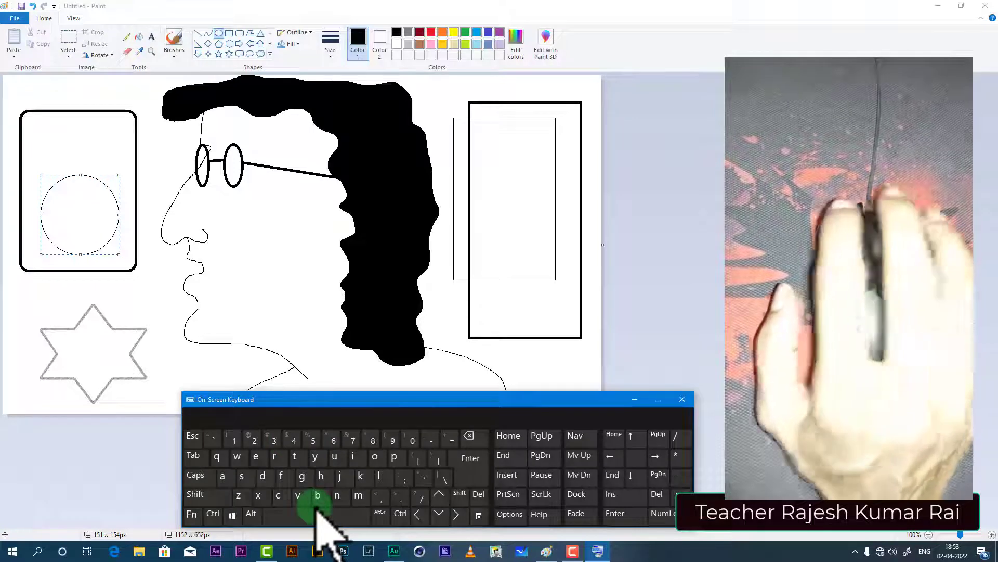
Deselect the existing circle and draw a second one about 191 × 189 px over the cheek, below the glasses
key("ctrl")
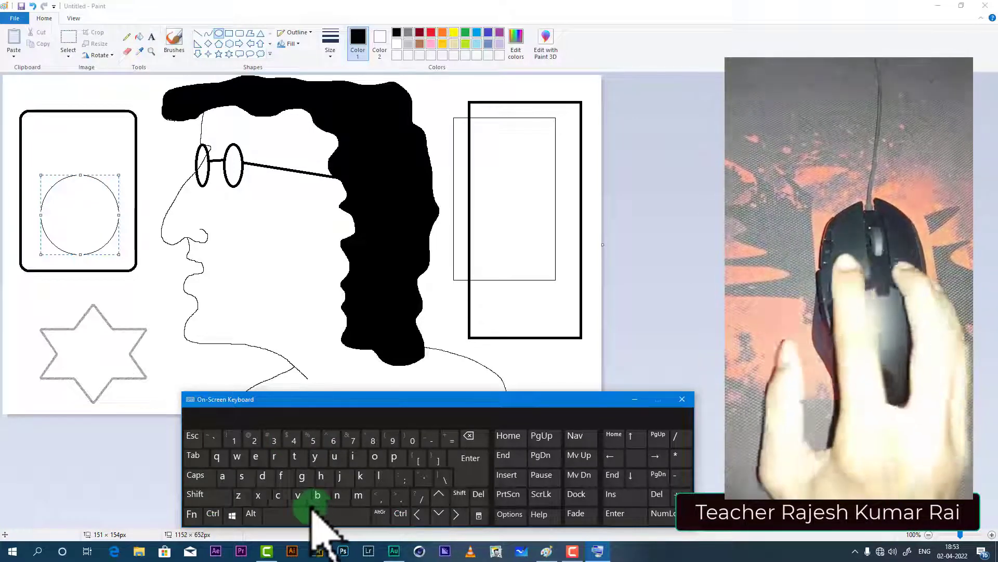
left_click(133, 188)
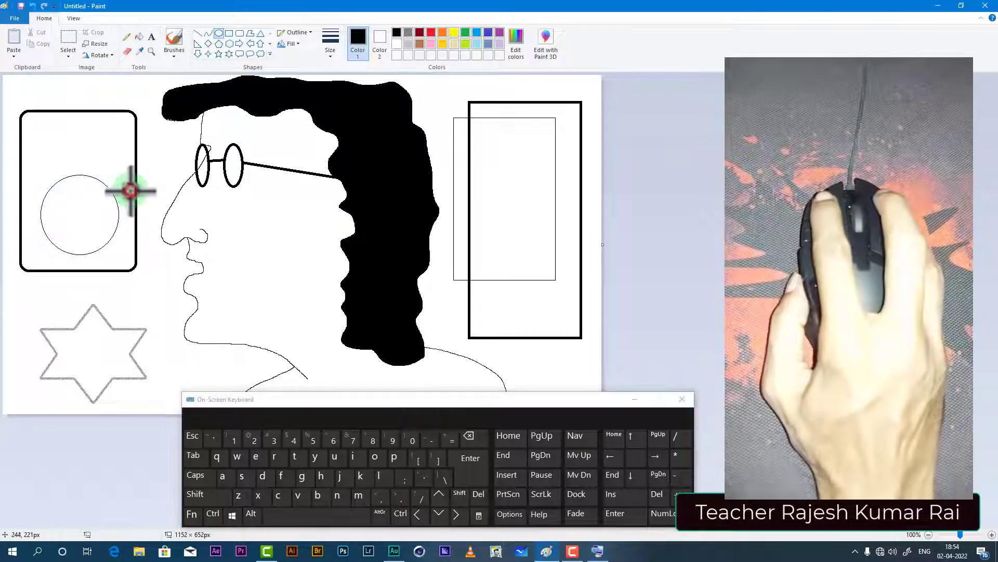
left_click(217, 33)
left_click_drag(194, 206, 294, 304)
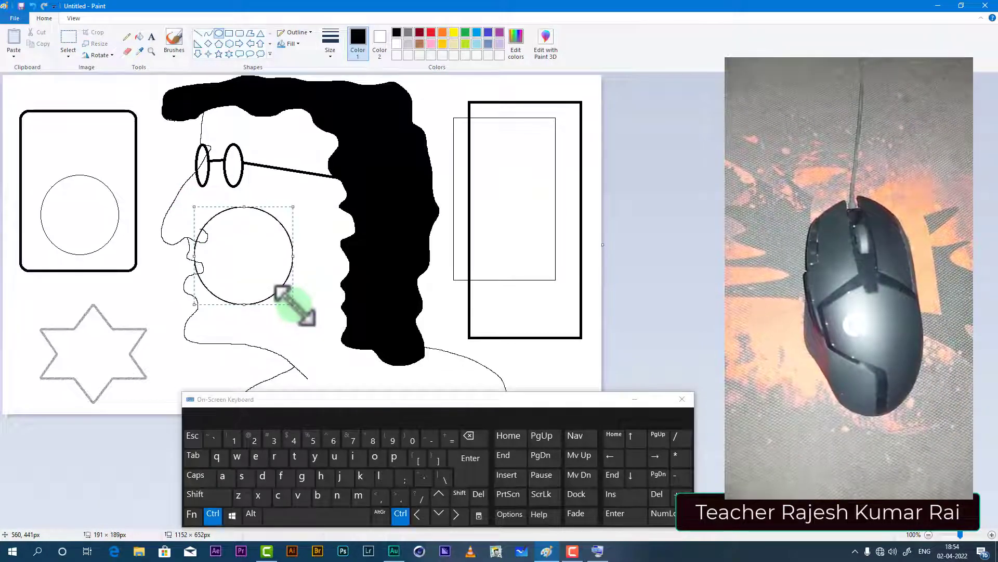
Increase the outline thickness of the circle on the cheek repeatedly, beyond the preset sizes, until it forms a thick black ring
key("ctrl+plus")
key("ctrl+plus")
key("ctrl+plus")
key("ctrl+plus")
key("ctrl+plus")
key("ctrl+plus")
key("ctrl+plus")
key("ctrl+plus")
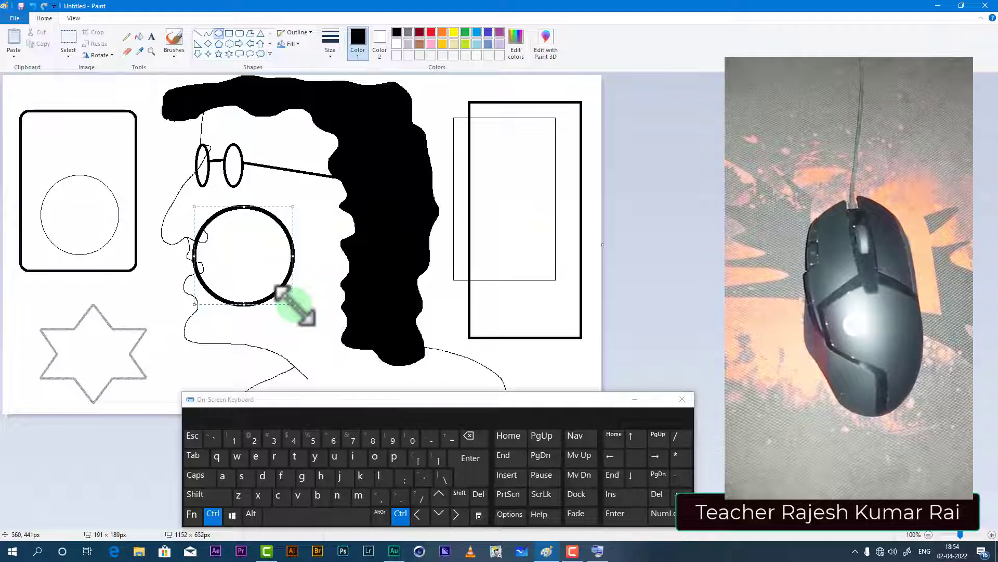
key("ctrl+plus")
key("ctrl+plus")
key("ctrl+plus")
key("ctrl+plus")
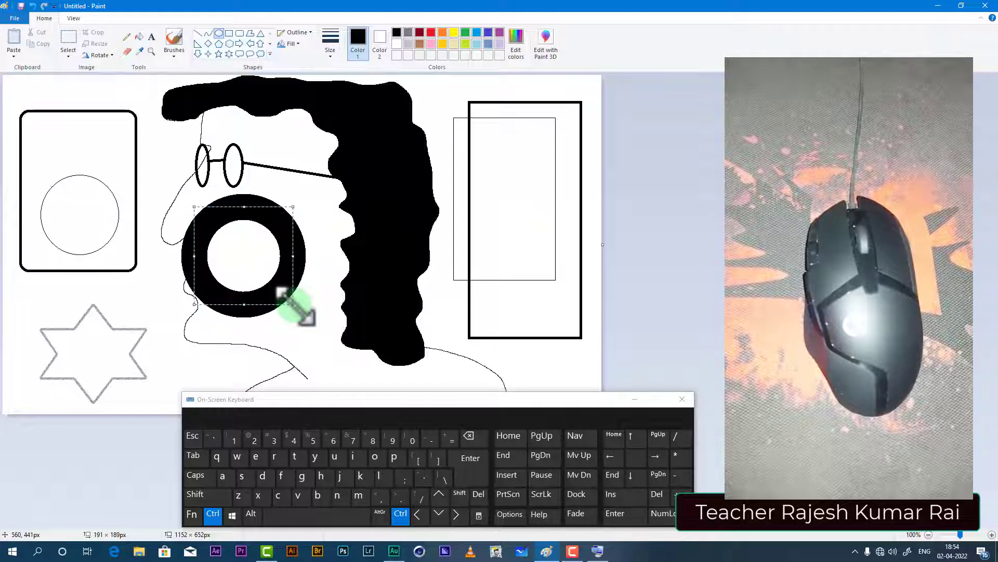
Reduce the outline thickness of the circle on the cheek repeatedly until it is a thin line
key("ctrl+minus")
key("ctrl+minus")
key("ctrl+minus")
key("ctrl+minus")
key("ctrl+minus")
key("ctrl+minus")
key("ctrl+minus")
key("ctrl+minus")
key("ctrl+minus")
key("ctrl+minus")
key("ctrl+minus")
key("ctrl+minus")
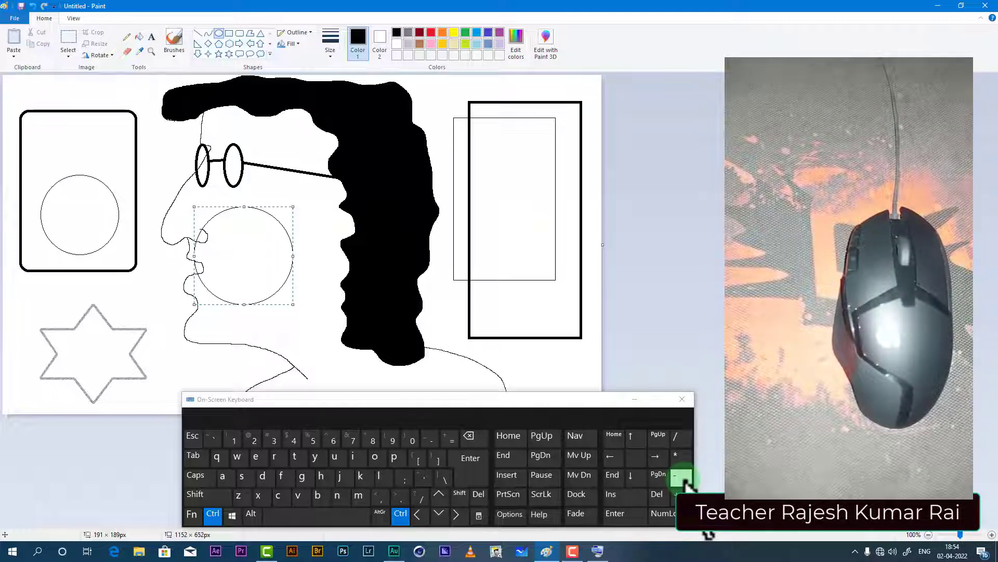
left_click(683, 478)
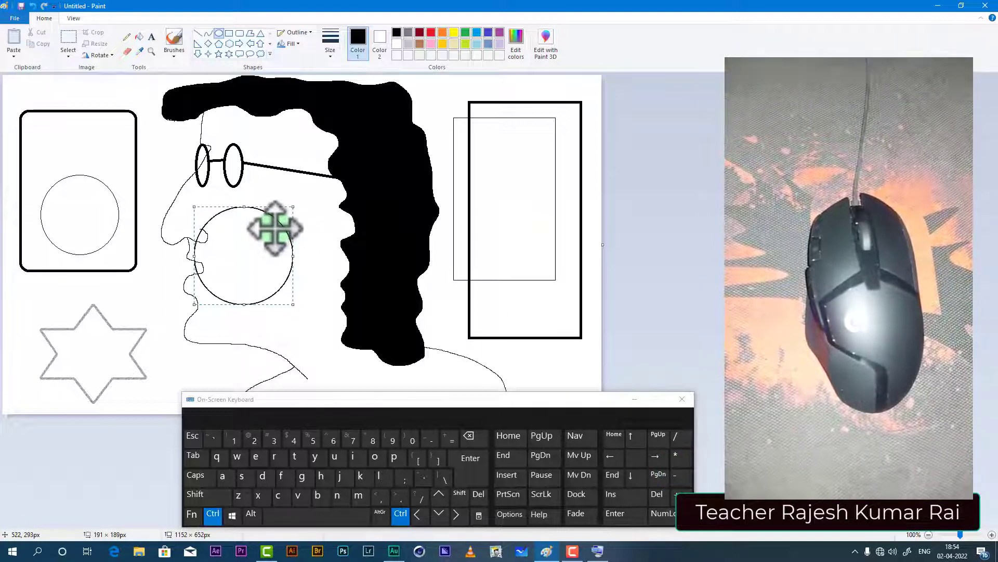
Thicken the cheek circle's outline again, well beyond the preset sizes, into a wide black ring and deselect it
key("ctrl+KP_Add")
key("ctrl+KP_Add")
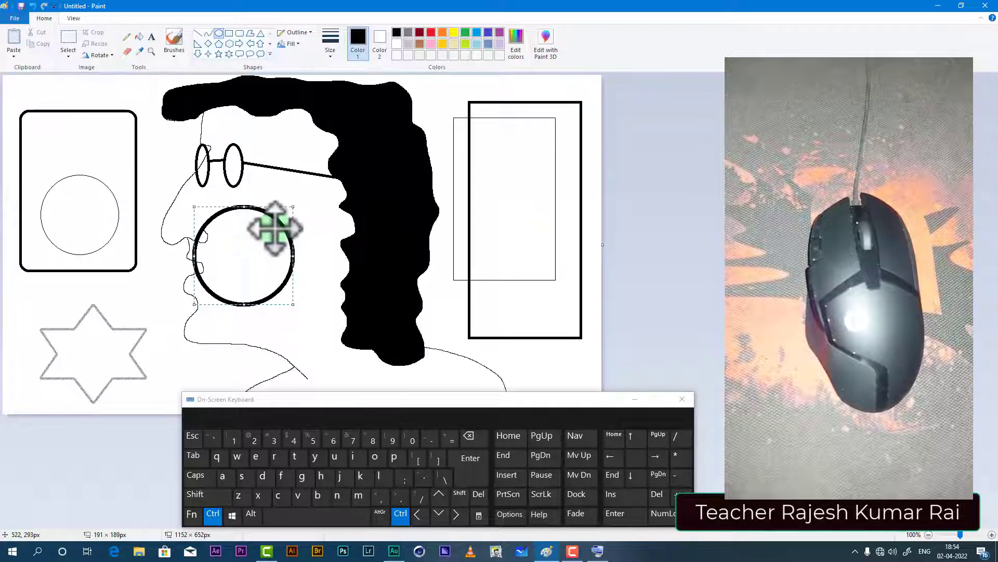
key("ctrl+KP_Add")
key("ctrl+KP_Add")
key("ctrl+KP_Add")
key("ctrl+KP_Add")
key("ctrl+KP_Add")
key("ctrl+KP_Add")
key("ctrl+KP_Add")
key("ctrl+KP_Add")
key("ctrl+KP_Add")
key("ctrl+KP_Add")
key("ctrl+KP_Add")
key("ctrl+KP_Add")
key("ctrl+KP_Add")
key("ctrl+KP_Add")
key("ctrl+KP_Add")
key("ctrl+KP_Add")
key("ctrl+KP_Add")
key("ctrl+KP_Add")
key("ctrl+KP_Add")
key("ctrl+KP_Add")
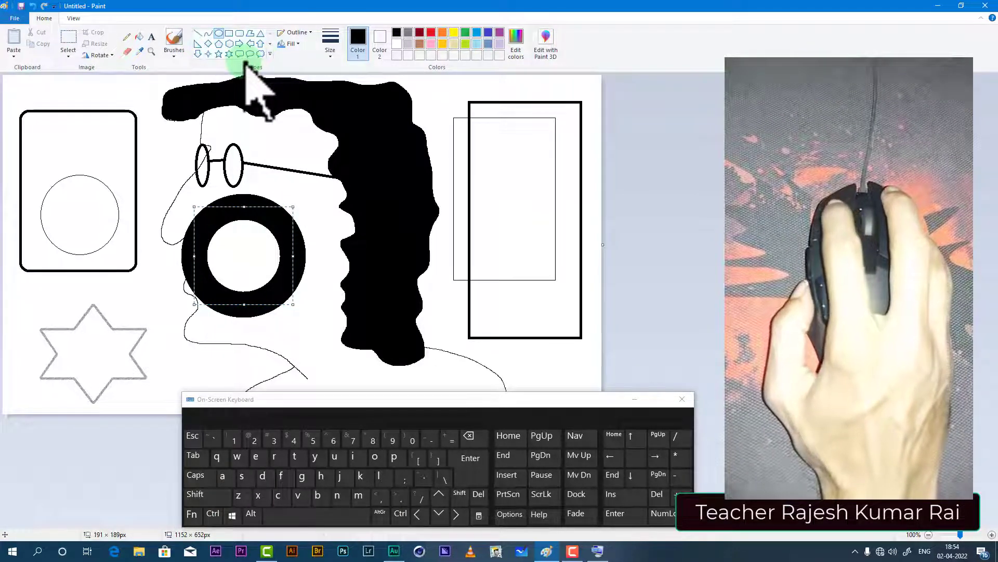
left_click(448, 114)
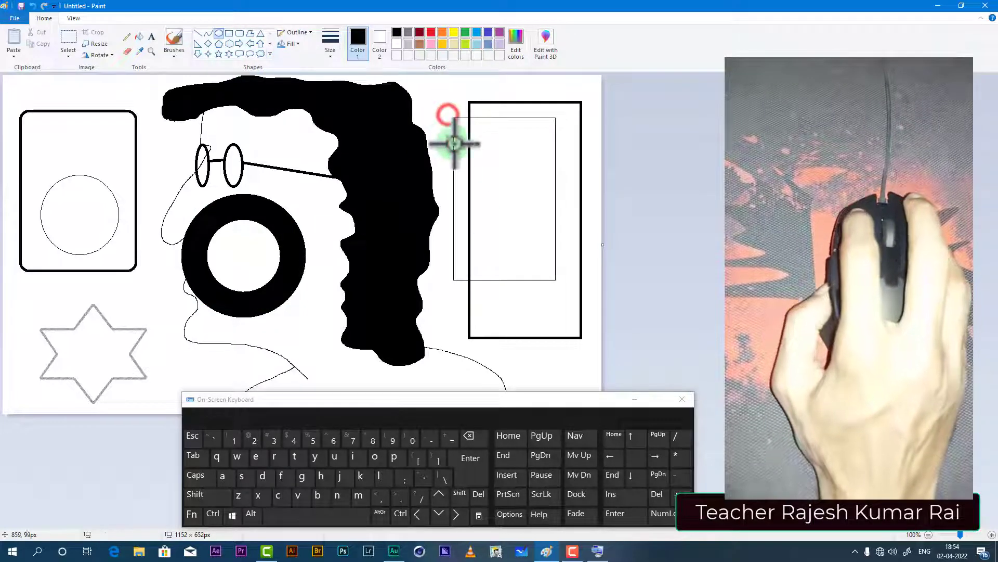
Close and relaunch the On-Screen Keyboard with the Run command osk, and minimise its window
left_click(682, 398)
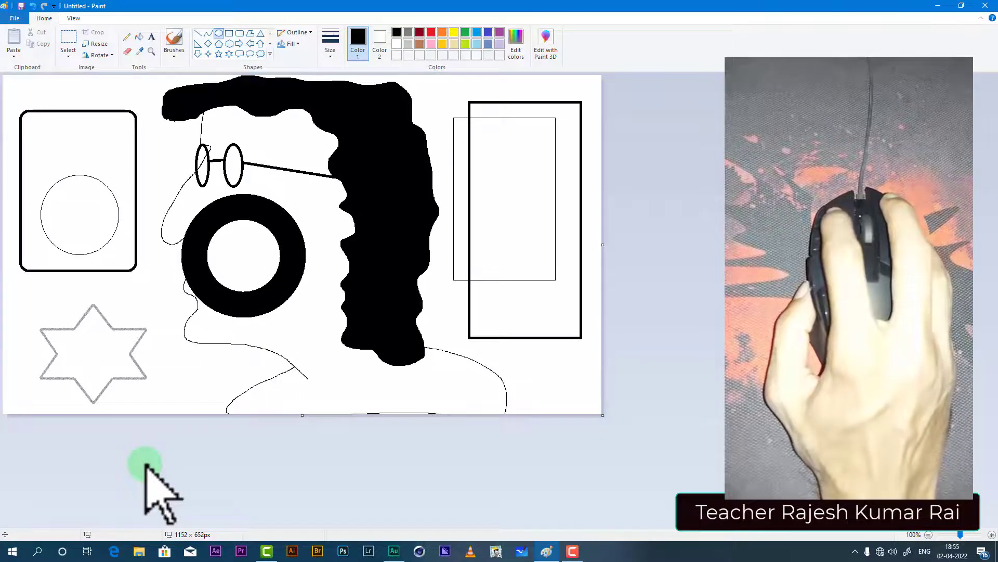
key("super+r")
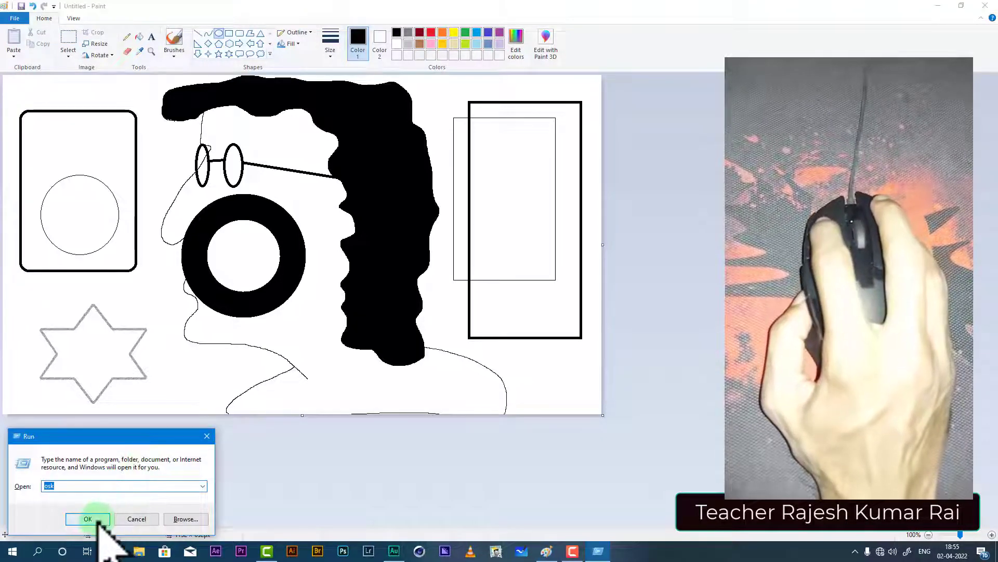
left_click(96, 519)
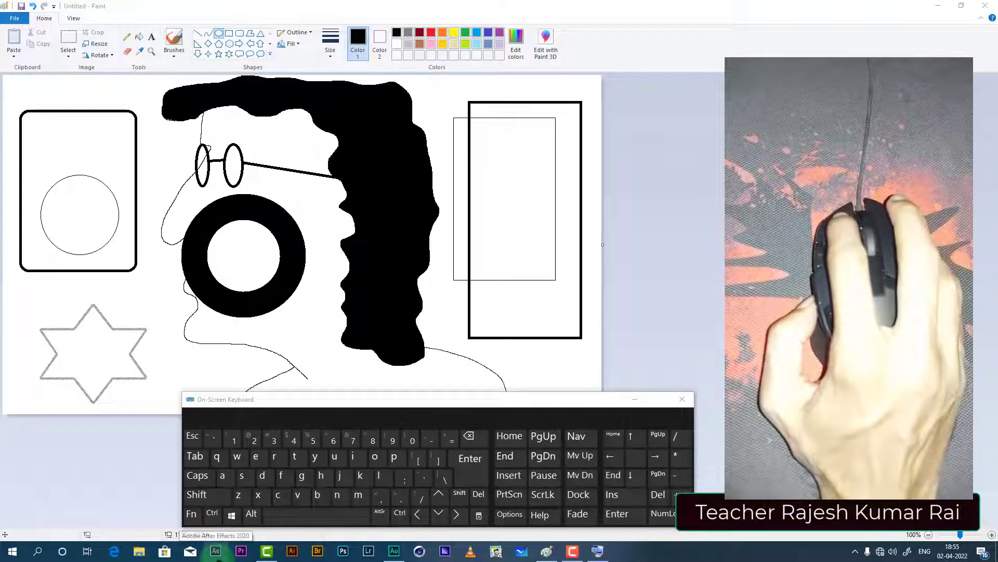
key("ctrl")
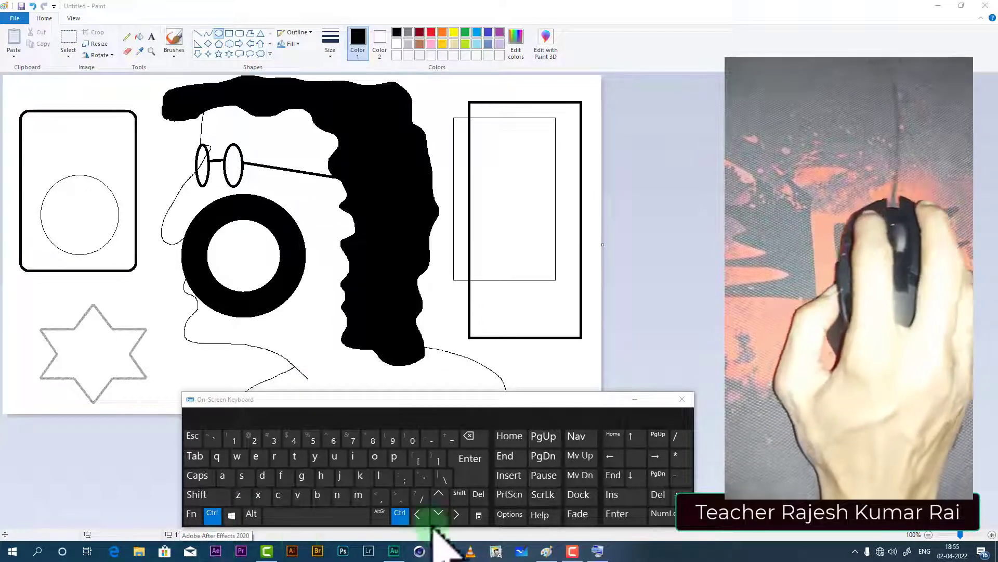
left_click(636, 400)
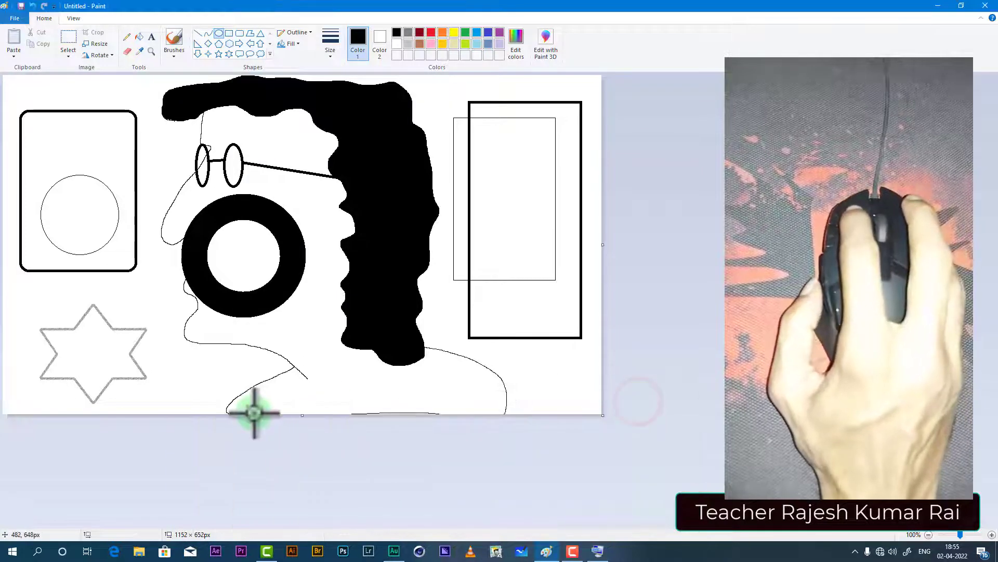
Undo the circles, rectangles and star around the portrait until only the face profile with hair and glasses remains
key("ctrl+z")
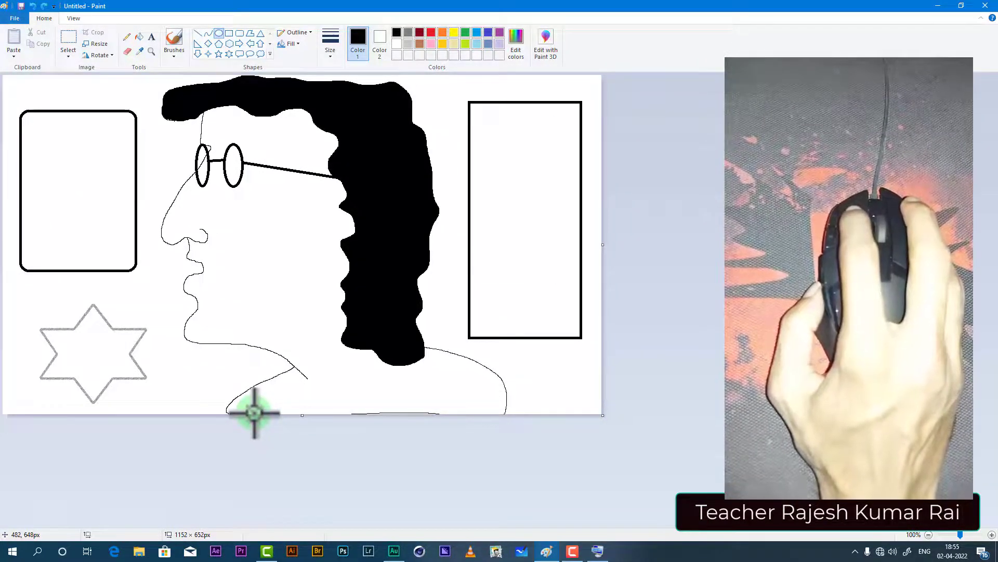
key("ctrl+z")
key("ctrl+z")
key("ctrl+z")
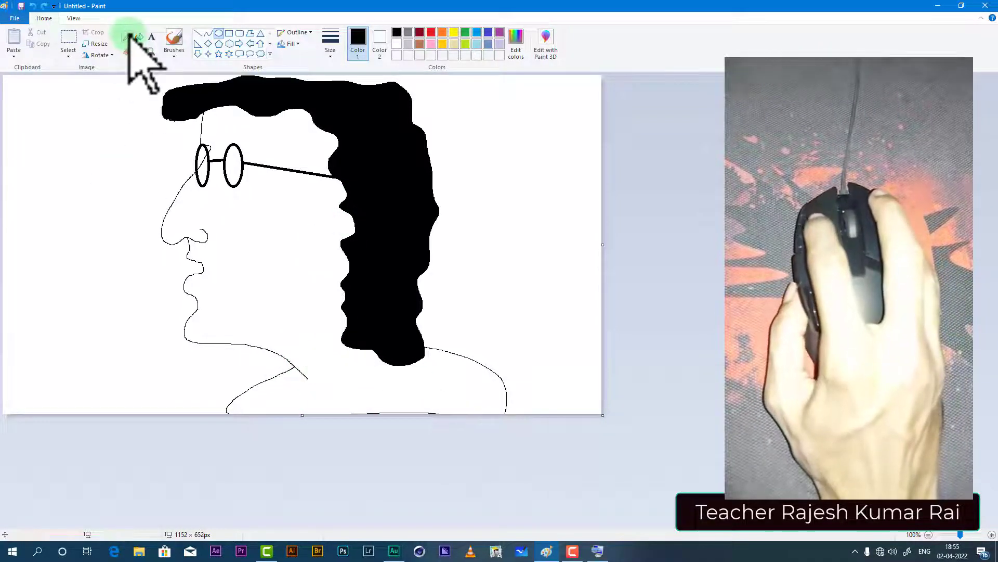
Close the gap at the neck with a black pencil line from the shoulder line up to the hair
left_click(128, 36)
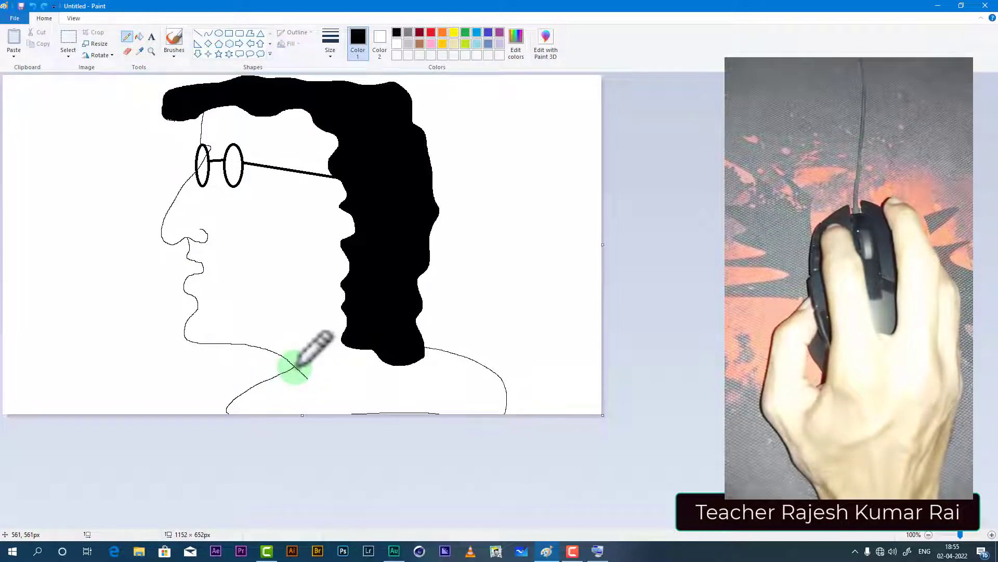
left_click_drag(295, 368, 355, 349)
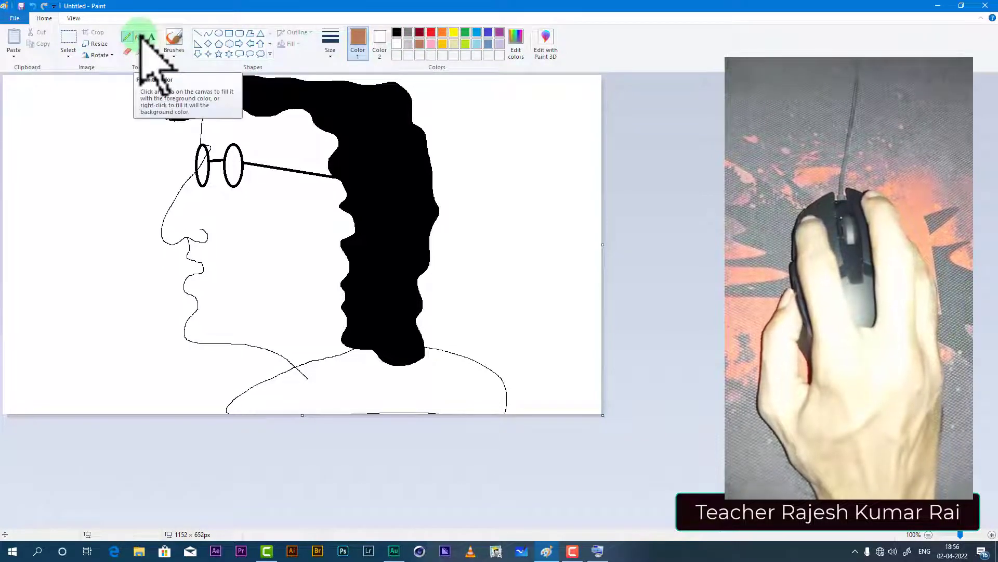
Fill the forehead and the face with brown, and the shirt below the neck with green
left_click(140, 37)
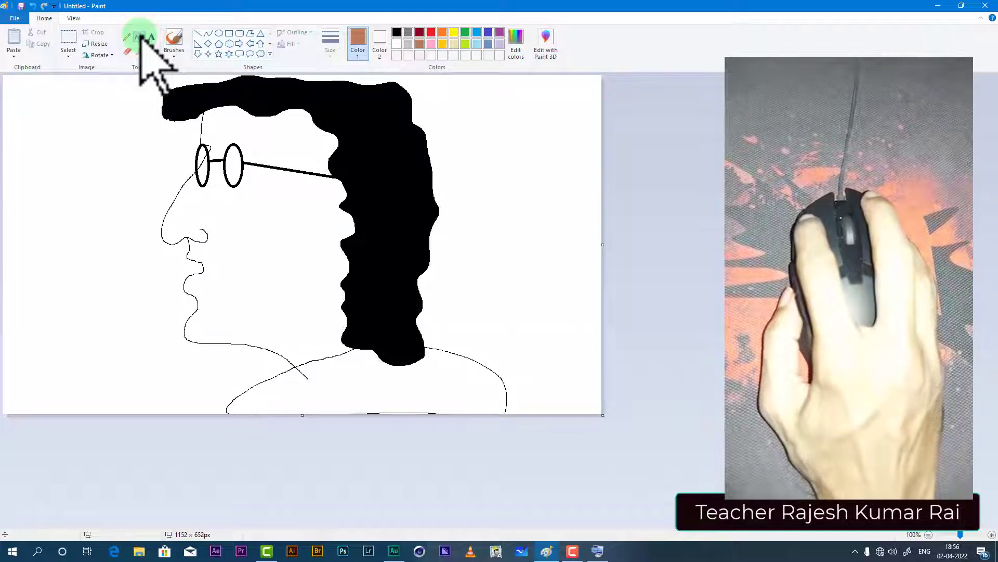
left_click(283, 136)
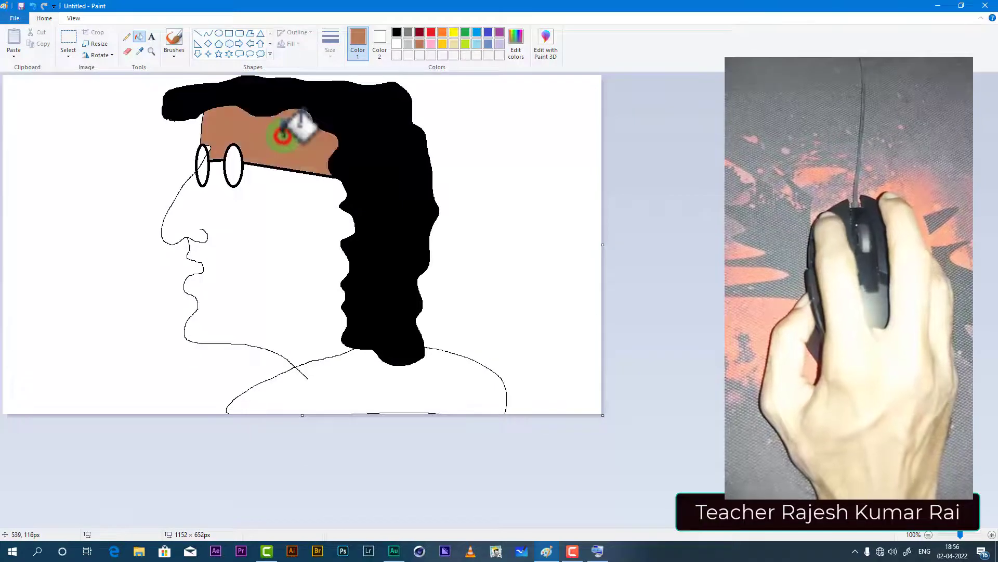
left_click(271, 243)
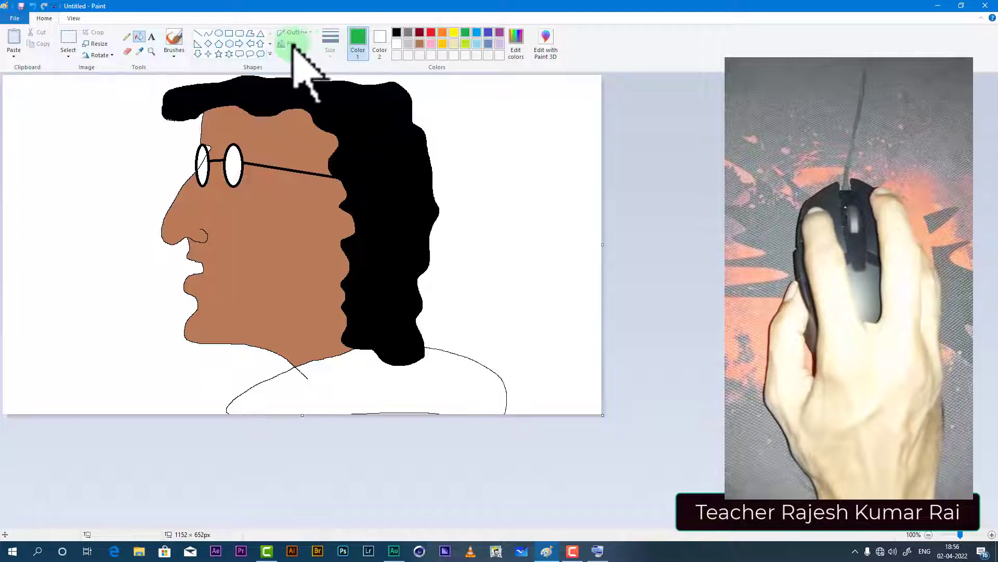
left_click(138, 37)
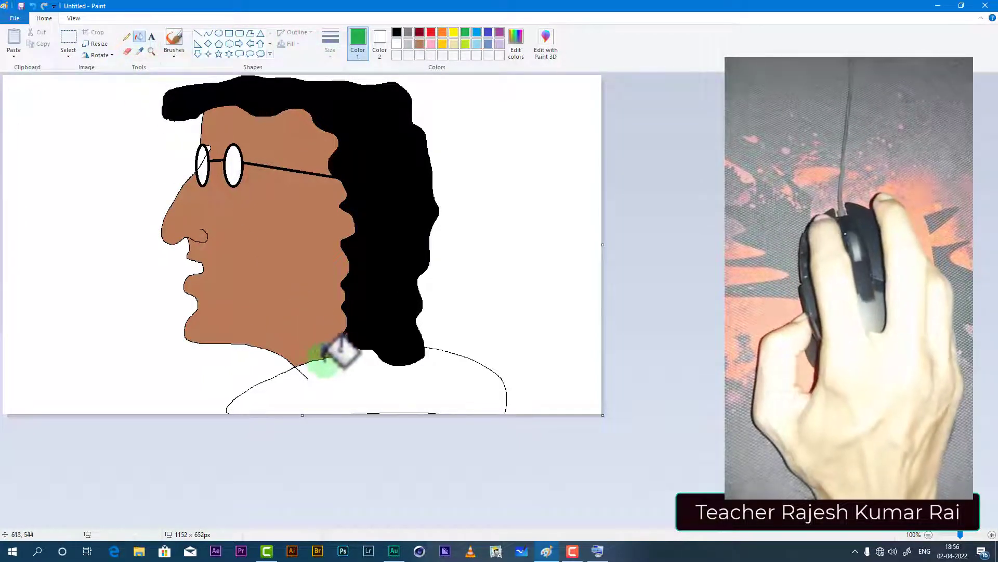
left_click(351, 380)
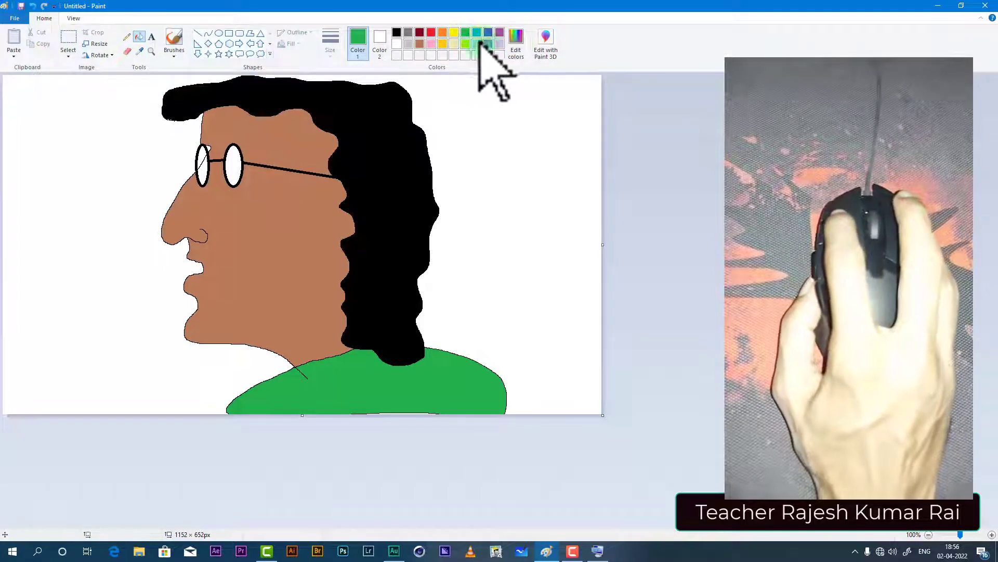
Try custom shades in the colour editor, such as teal (red 44, green 167, blue 167), and discard the change
left_click(516, 37)
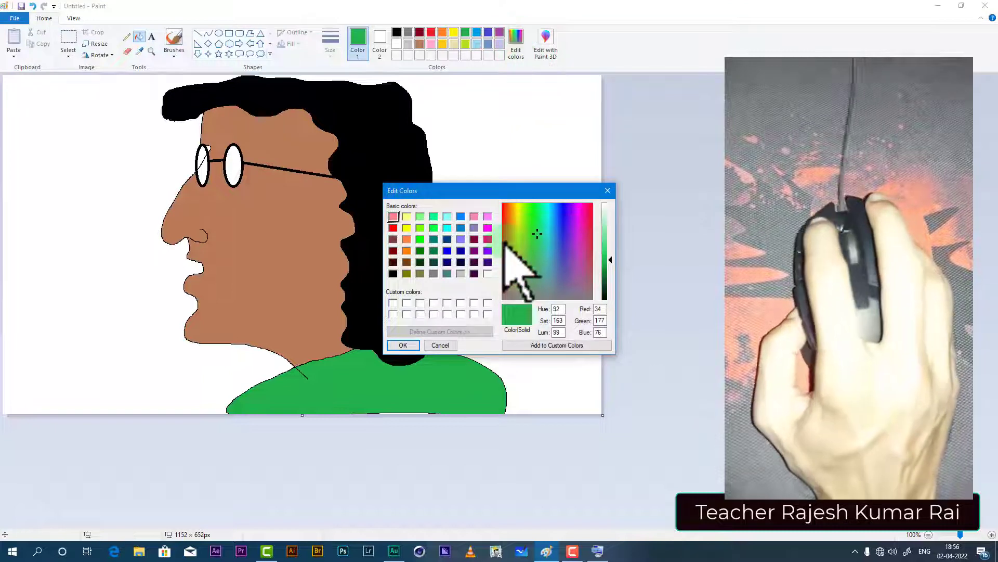
left_click_drag(537, 231, 565, 222)
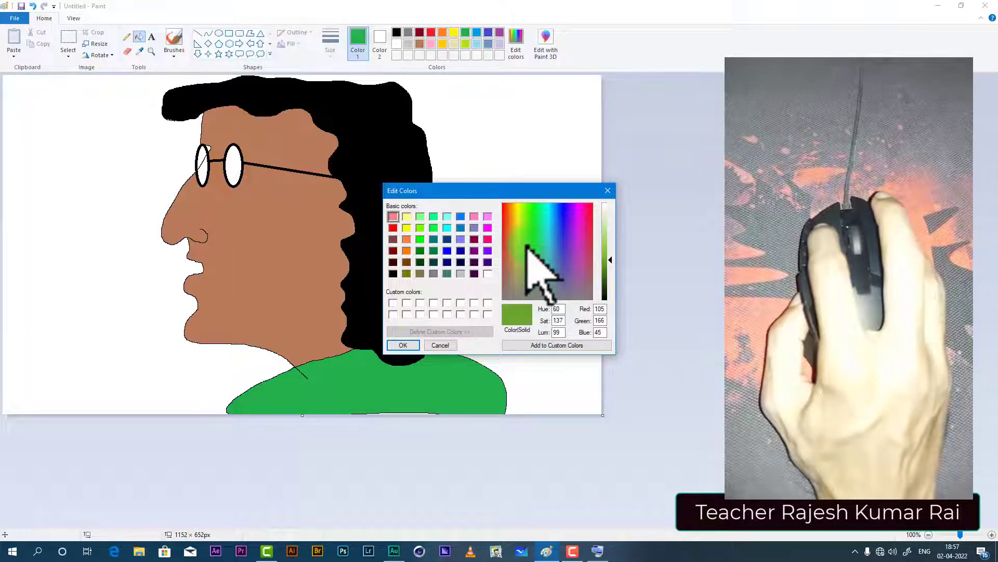
left_click_drag(526, 244, 548, 244)
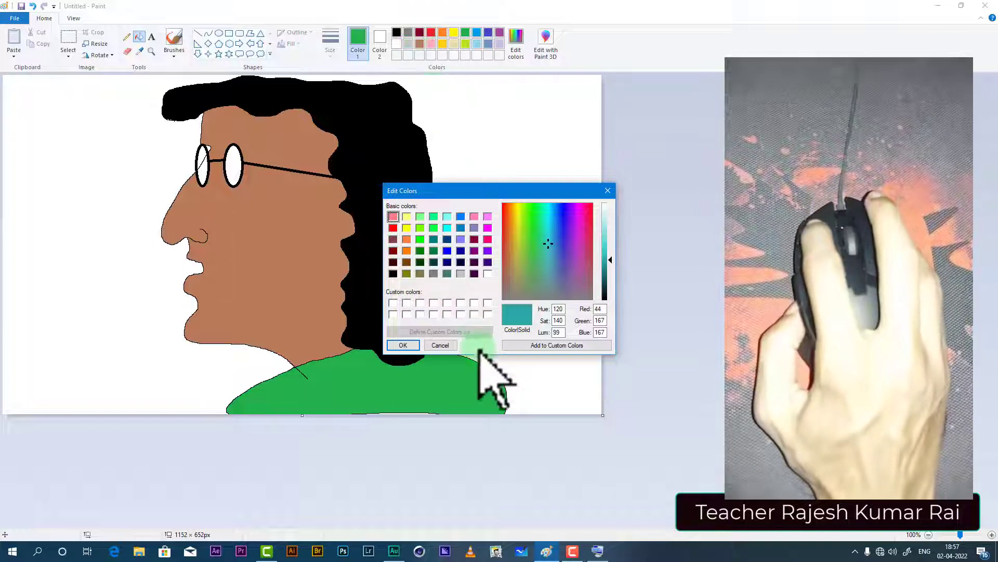
left_click(441, 345)
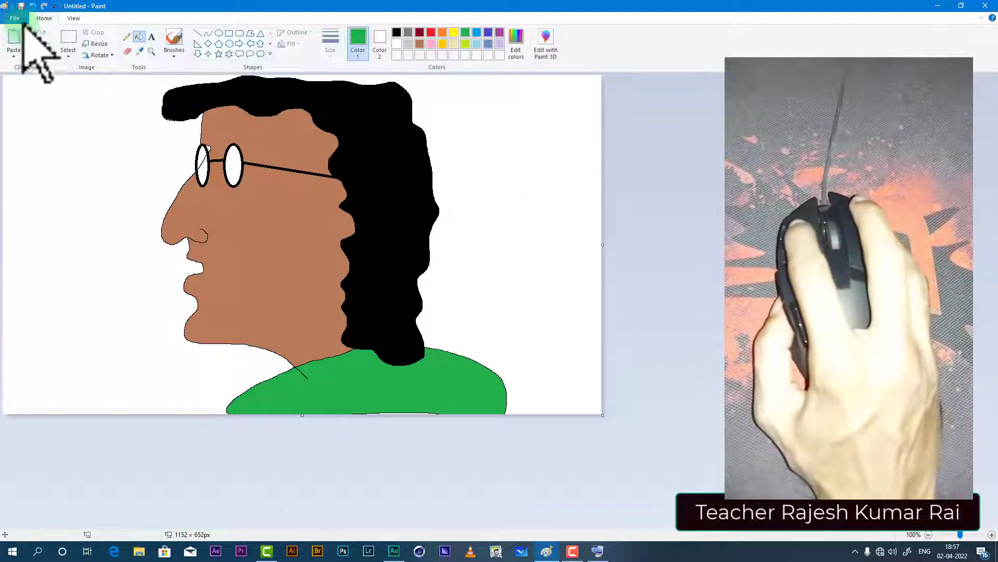
View the drawing at 50% and 200% zoom, return to 100%, and preview it in full screen
left_click(78, 18)
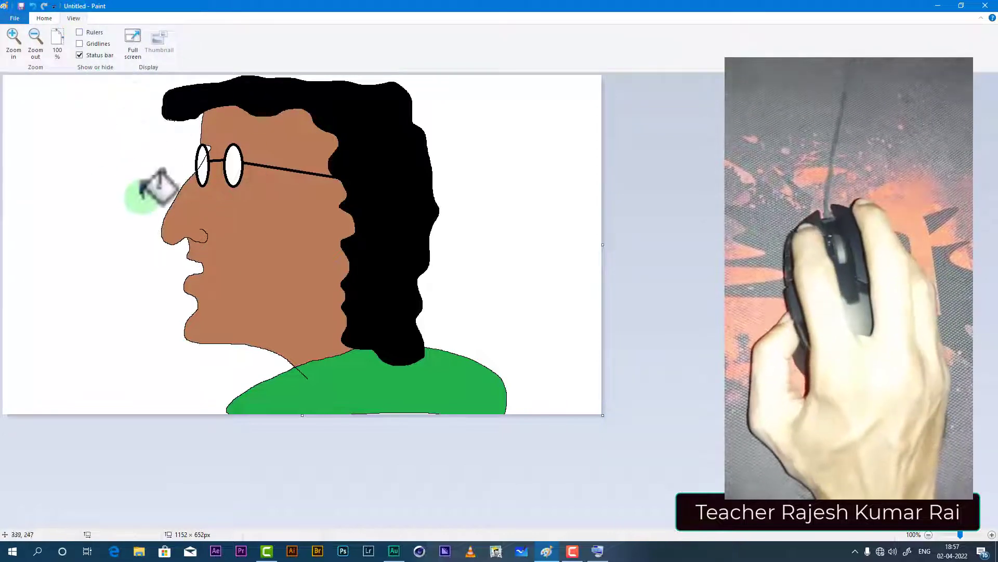
left_click(34, 41)
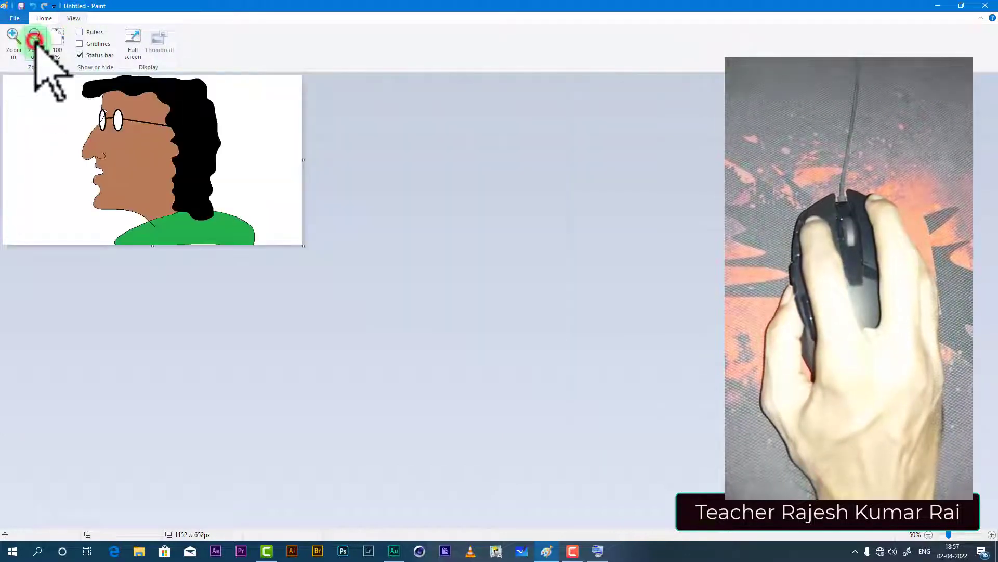
left_click(11, 44)
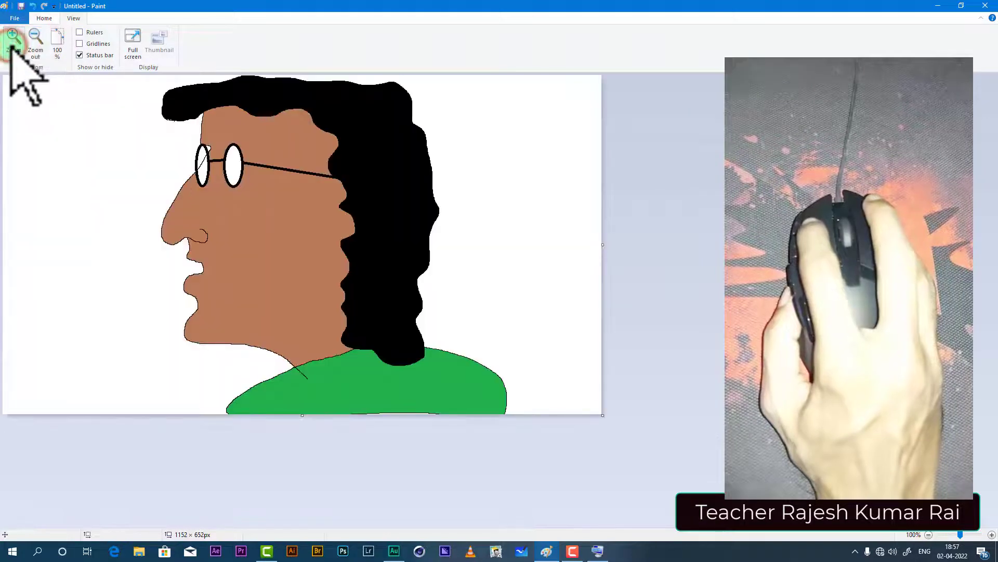
left_click(11, 45)
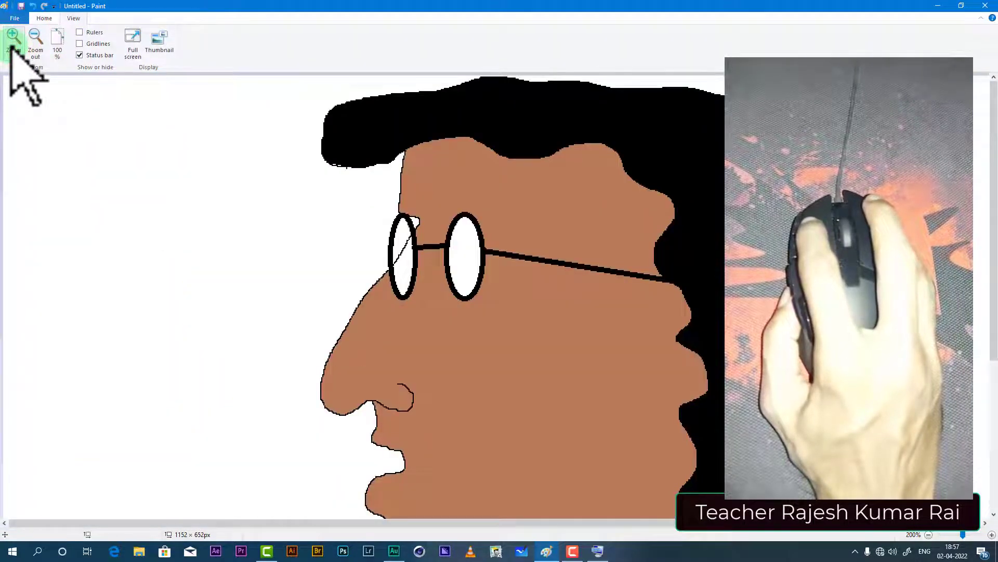
left_click(33, 40)
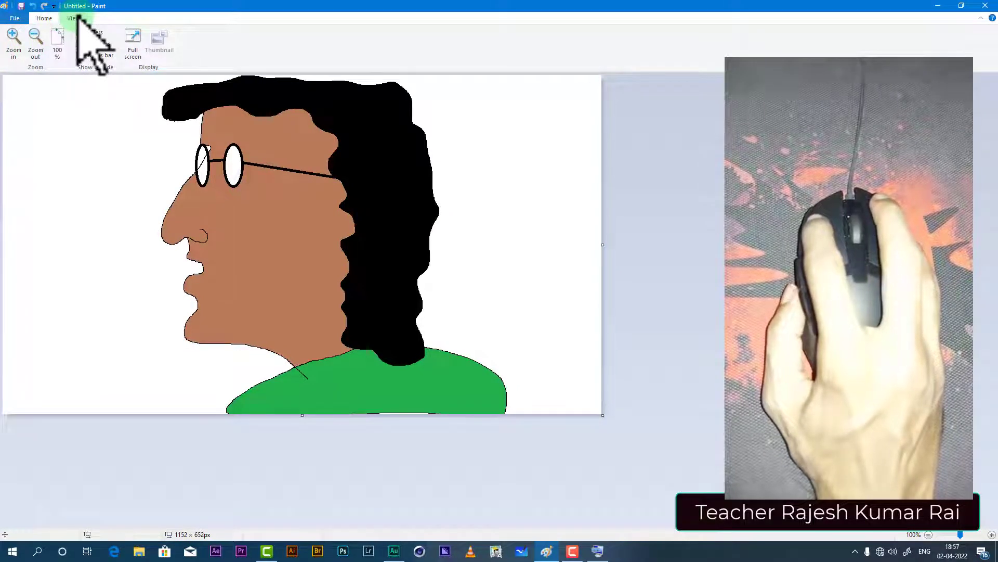
left_click(132, 38)
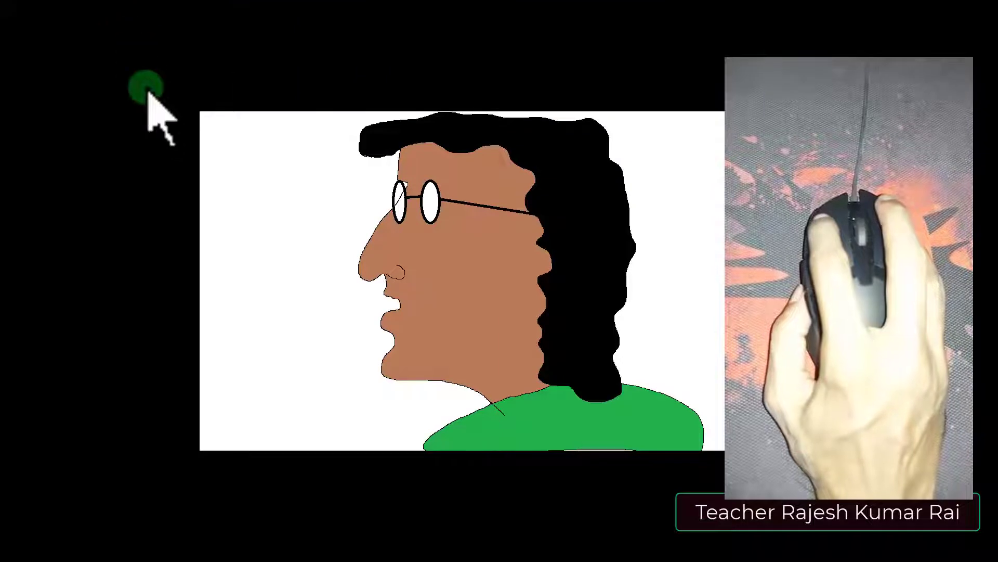
left_click(171, 118)
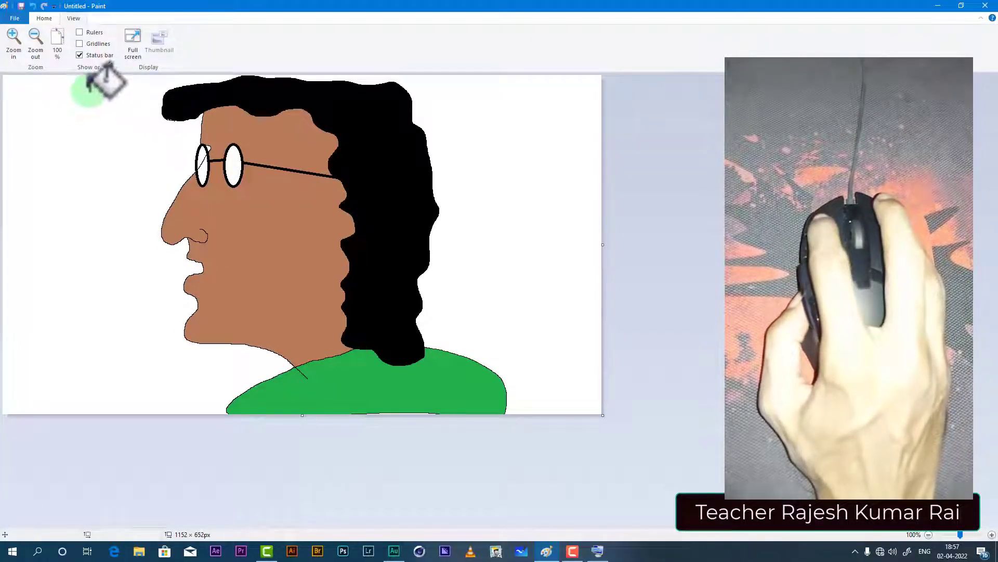
Show the rulers around the canvas, and turn the gridlines on and off again
left_click(80, 32)
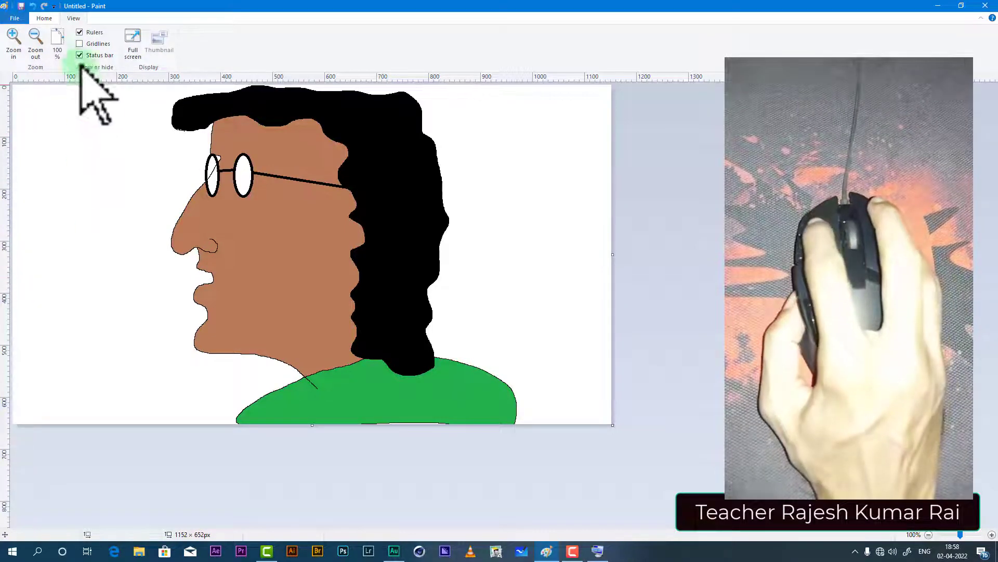
left_click(80, 44)
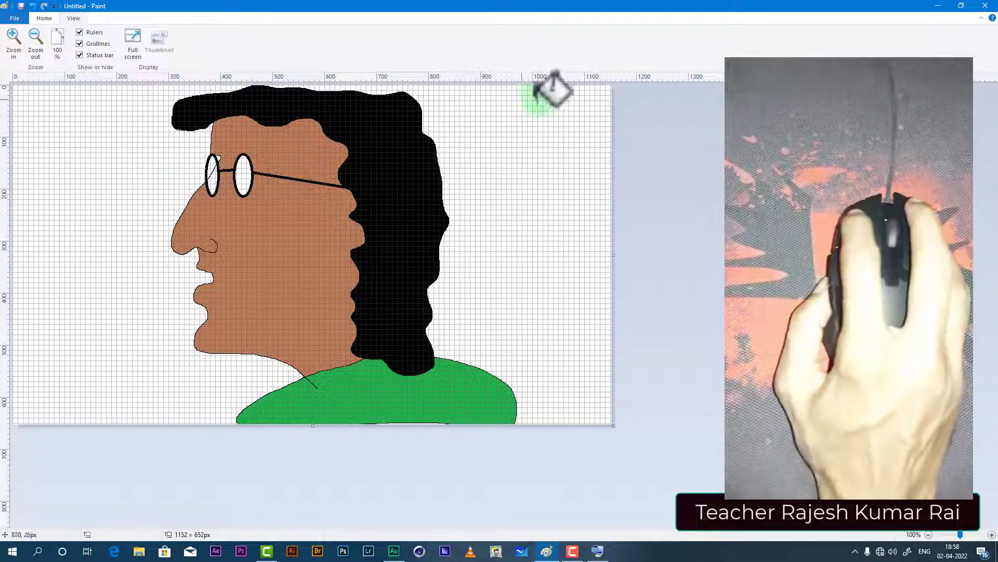
left_click(79, 44)
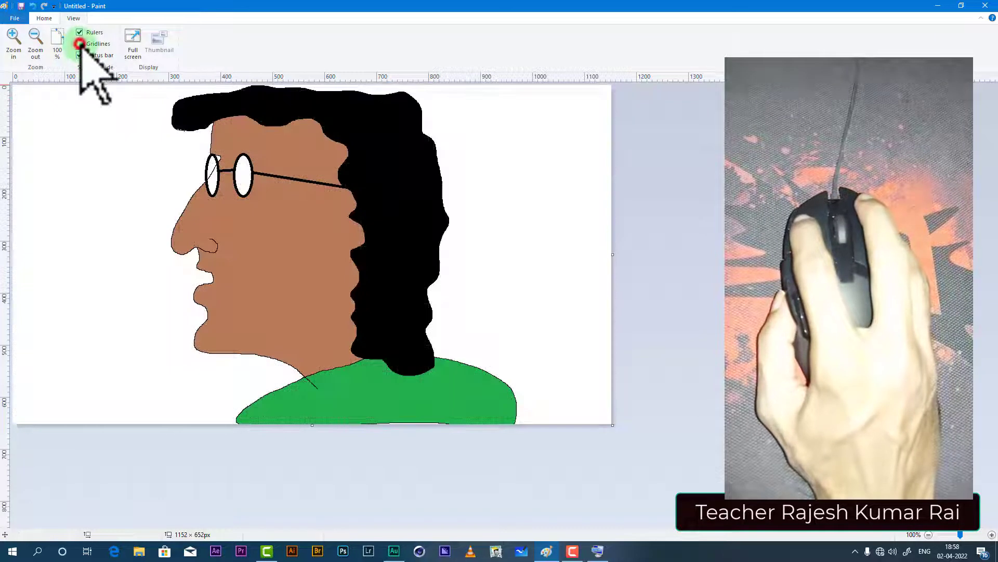
Erase the black outline along the bridge, tip and underside of the nose with the Eraser
left_click(43, 19)
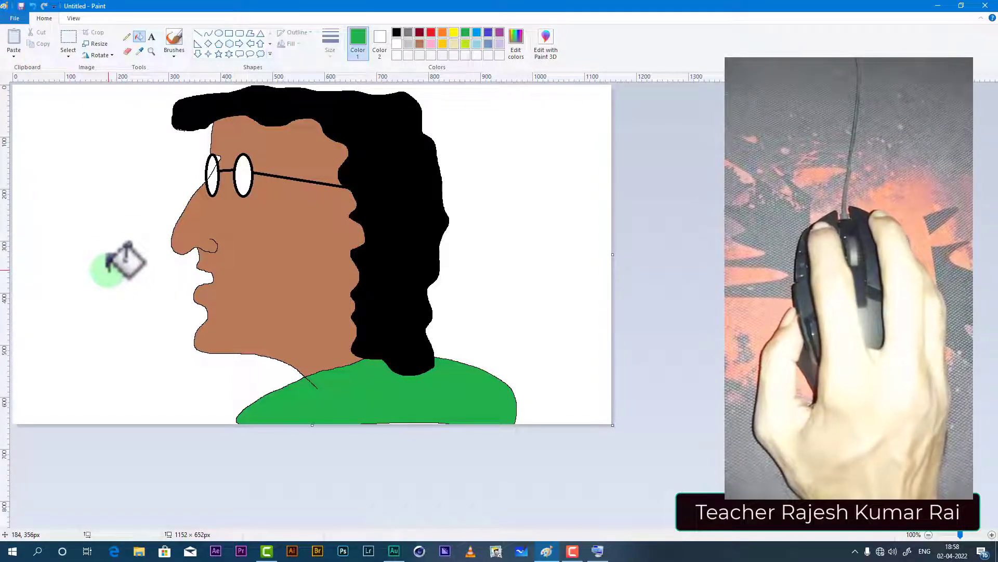
left_click(127, 51)
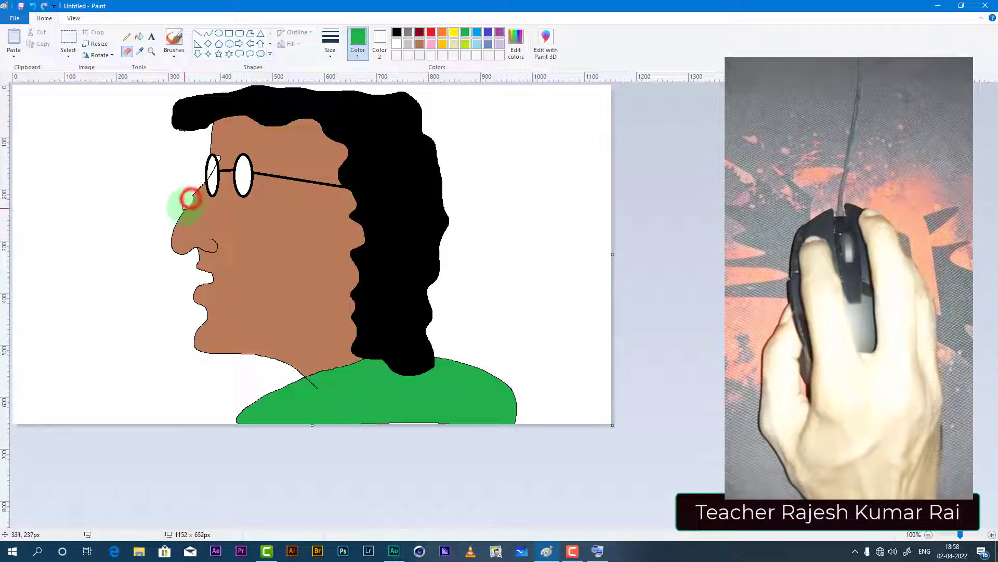
left_click_drag(186, 208, 175, 224)
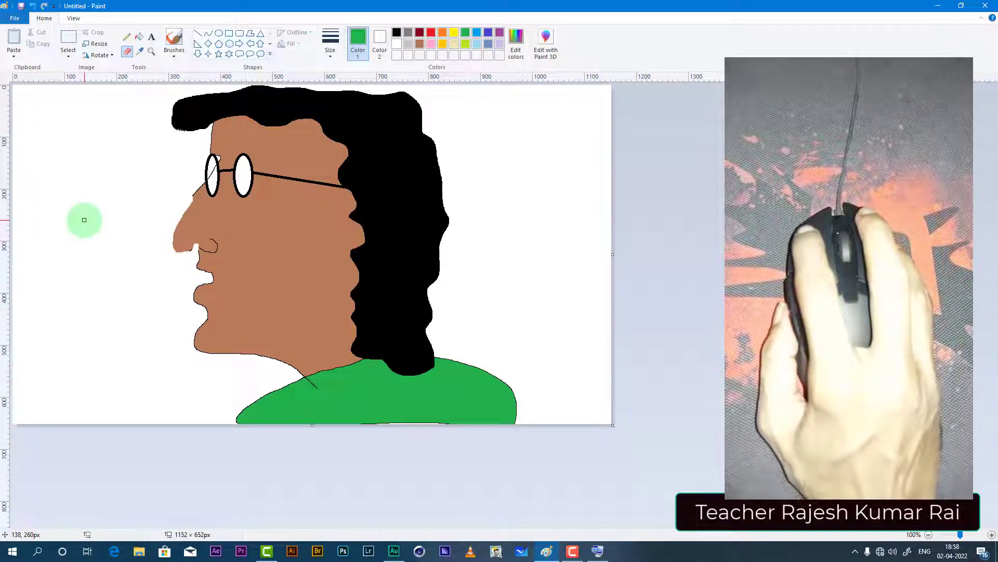
Select the whole drawing, delete it and undo the deletion, repeating the delete and undo once more
left_click(598, 551)
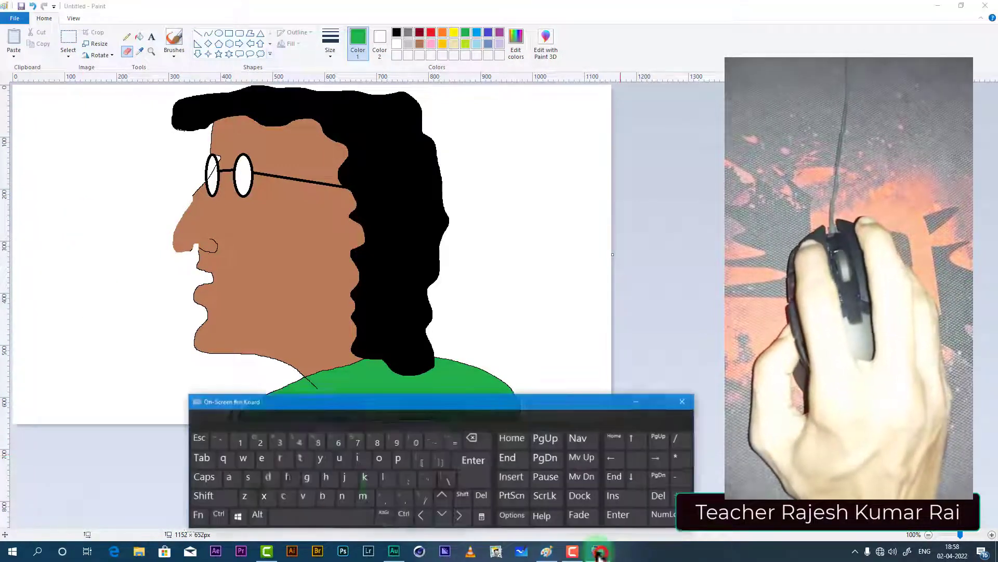
left_click(213, 515)
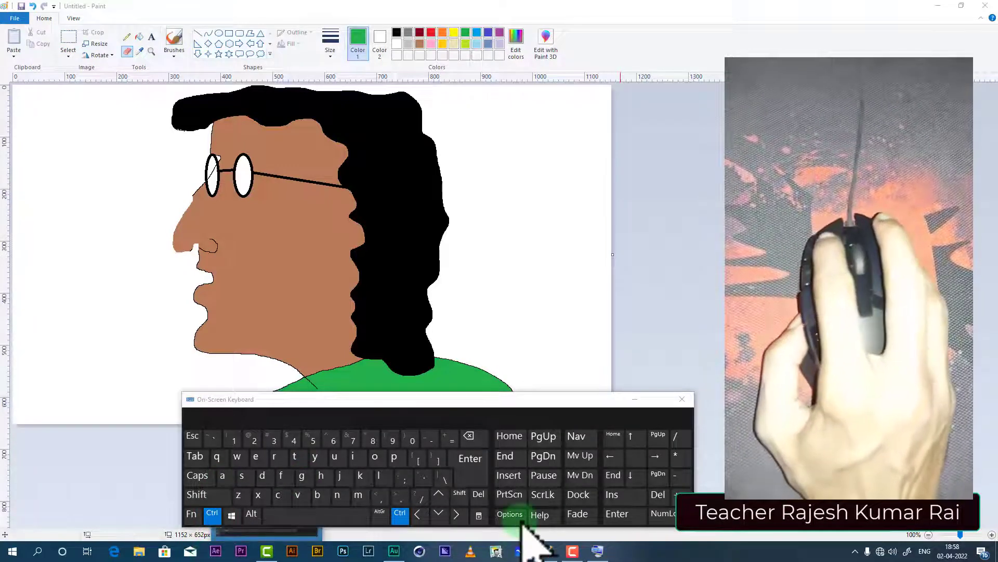
left_click(238, 491)
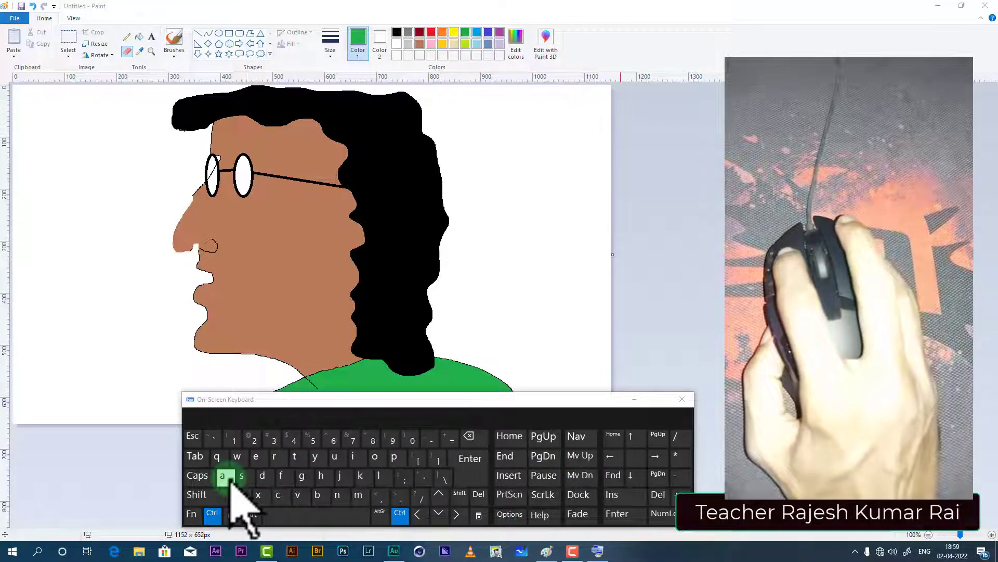
left_click(634, 399)
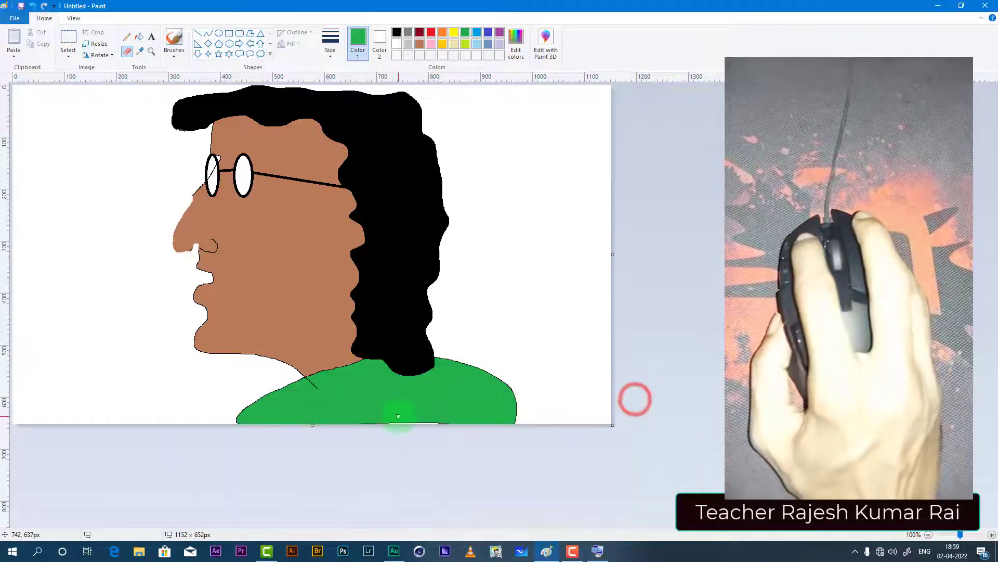
key("ctrl+a")
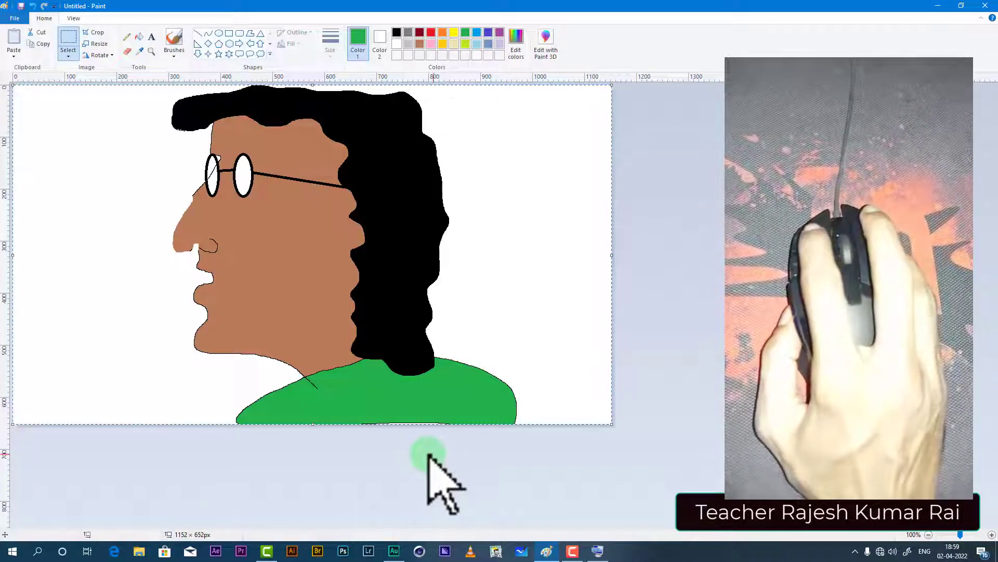
left_click(597, 552)
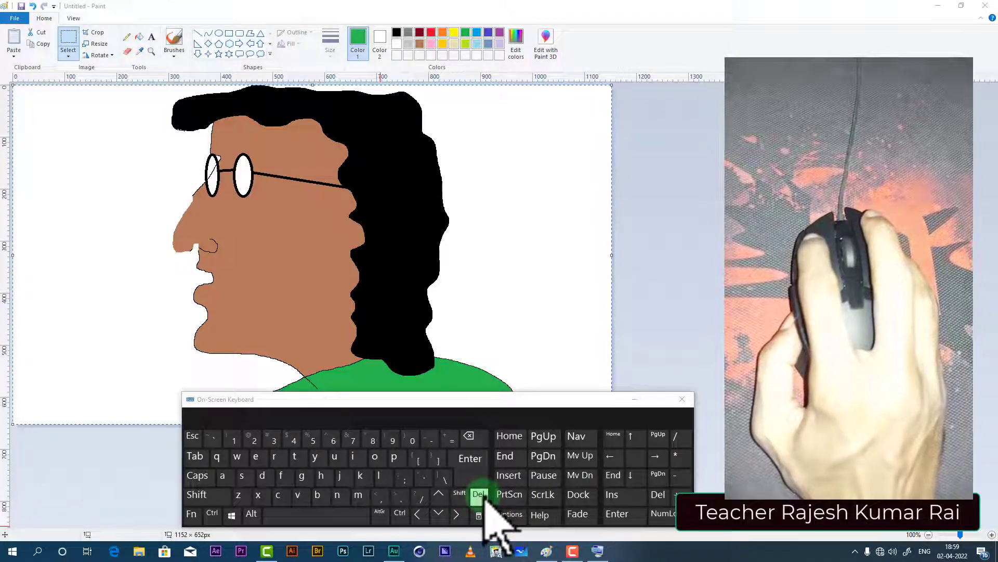
left_click(681, 399)
key("Delete")
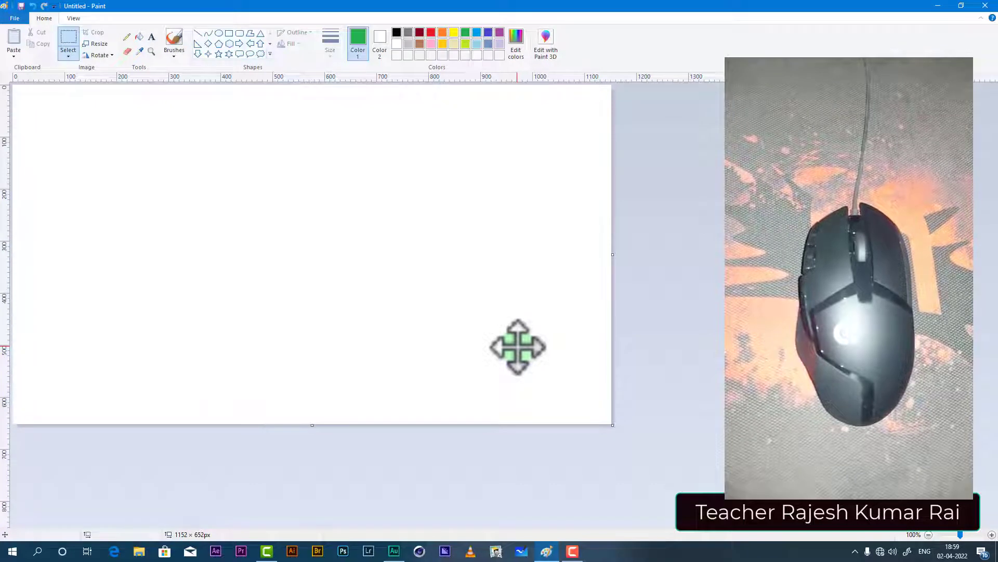
key("ctrl+z")
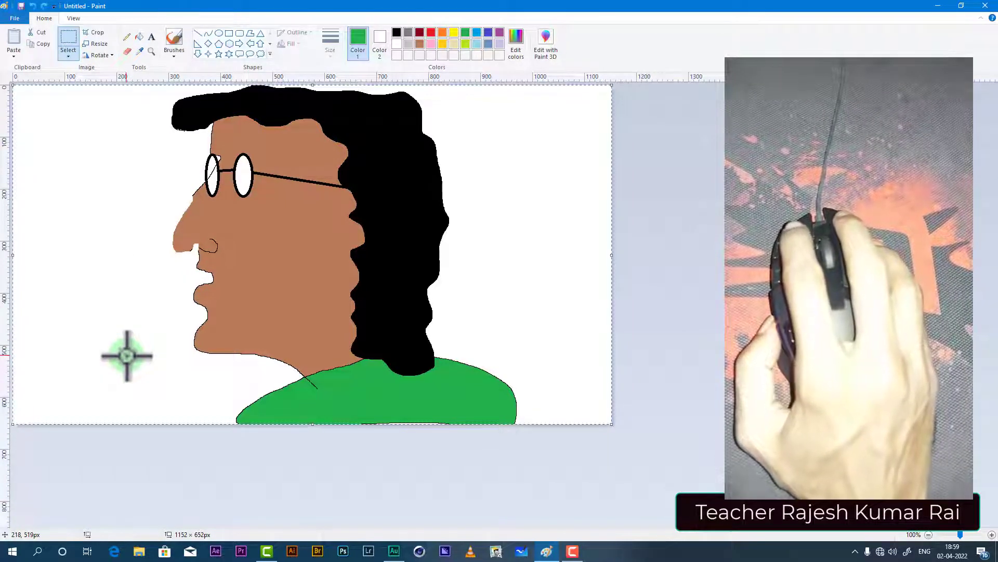
key("Delete")
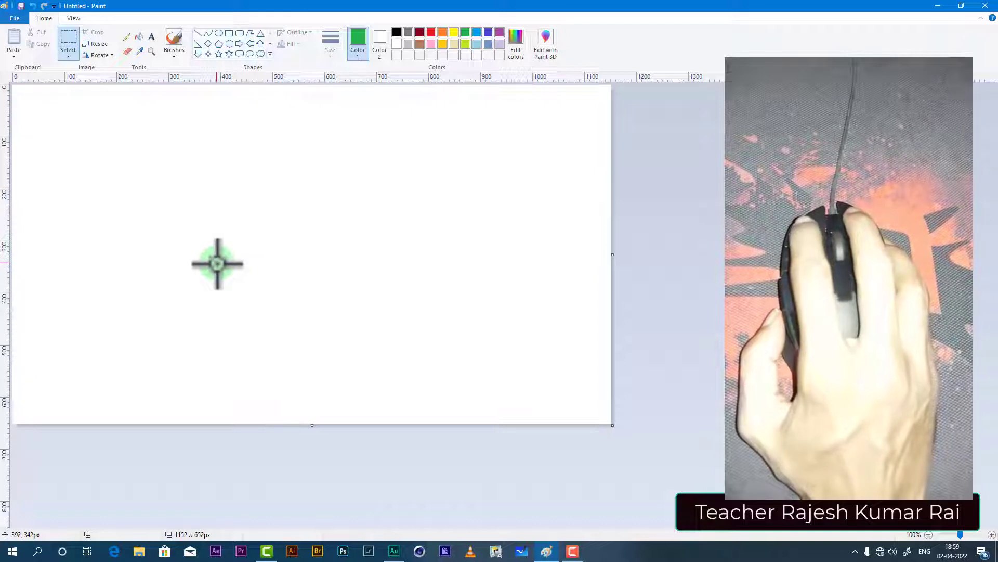
key("ctrl+z")
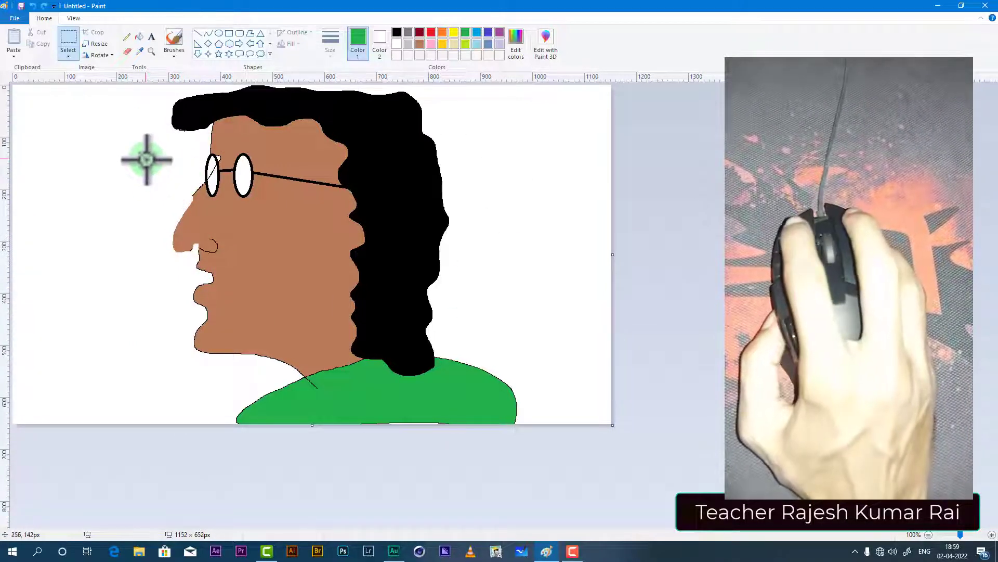
Select the figure with a rectangular selection of about 750 × 647 px, and copy and paste it
left_click(69, 50)
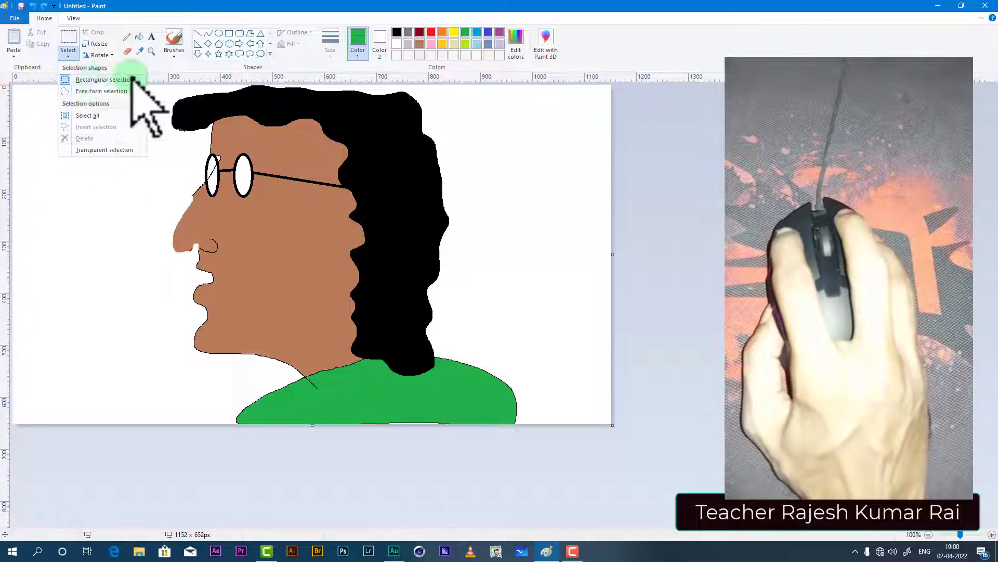
left_click(95, 80)
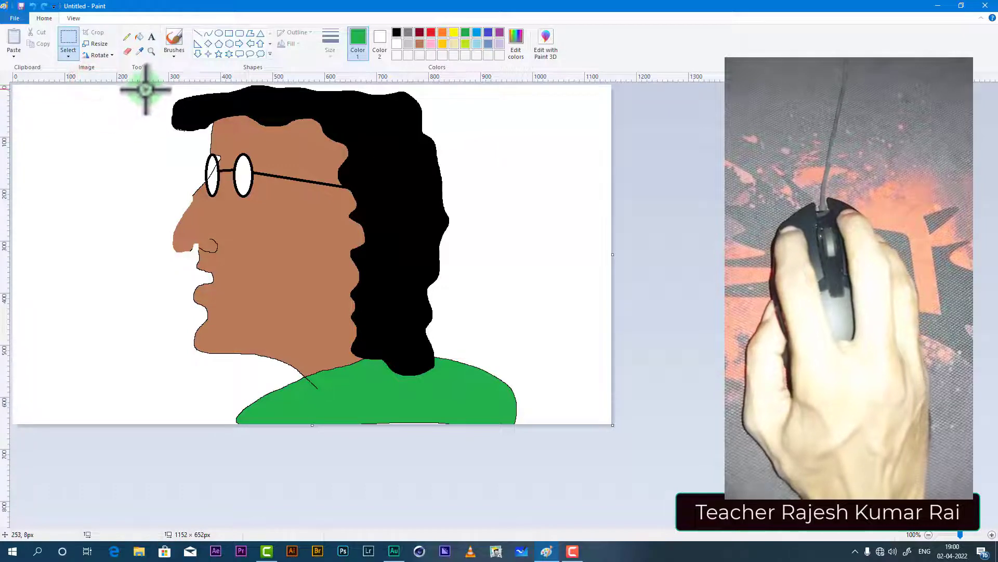
left_click_drag(146, 88, 536, 429)
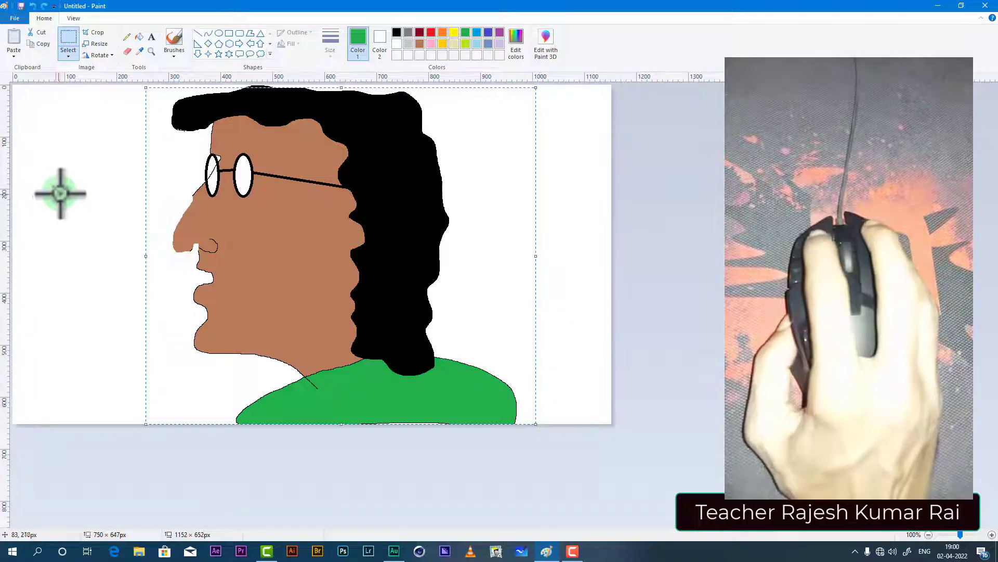
left_click(34, 44)
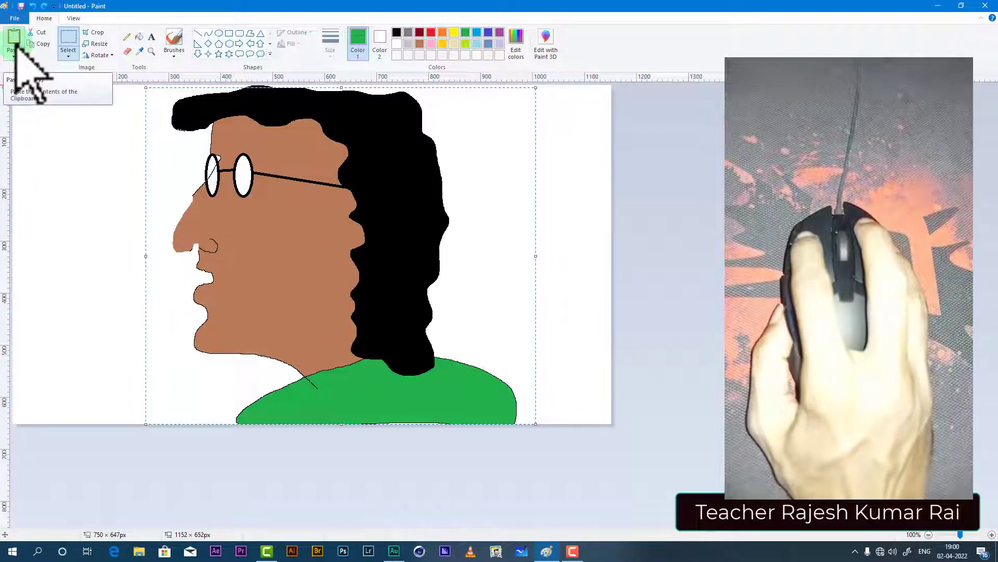
left_click(15, 45)
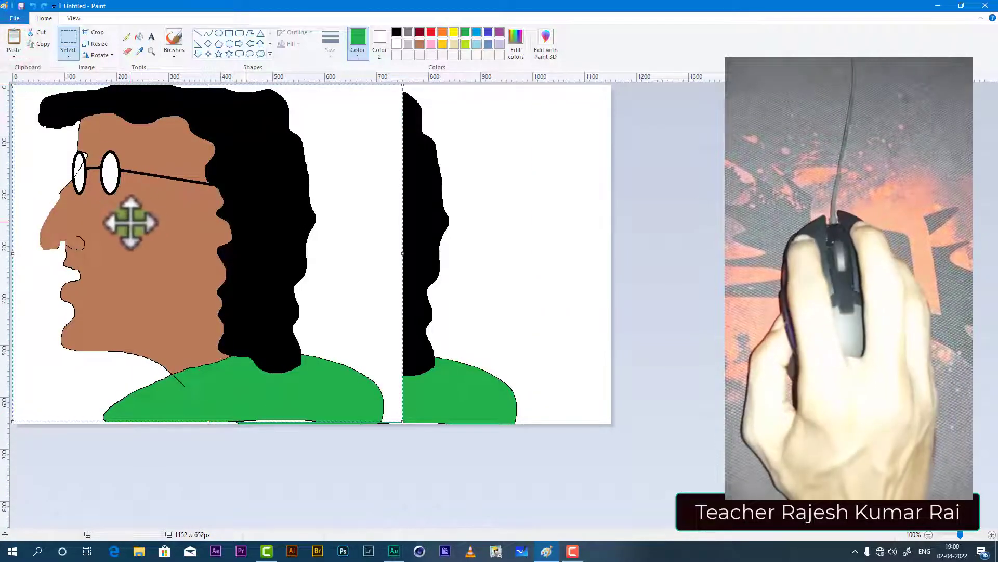
Move the opaque pasted figure beside the original, partly covering its hair, and delete this copy
mouse_move(130, 222)
left_mouse_down()
mouse_move(185, 261)
mouse_move(270, 265)
mouse_move(375, 225)
mouse_move(414, 238)
mouse_move(540, 228)
left_mouse_up()
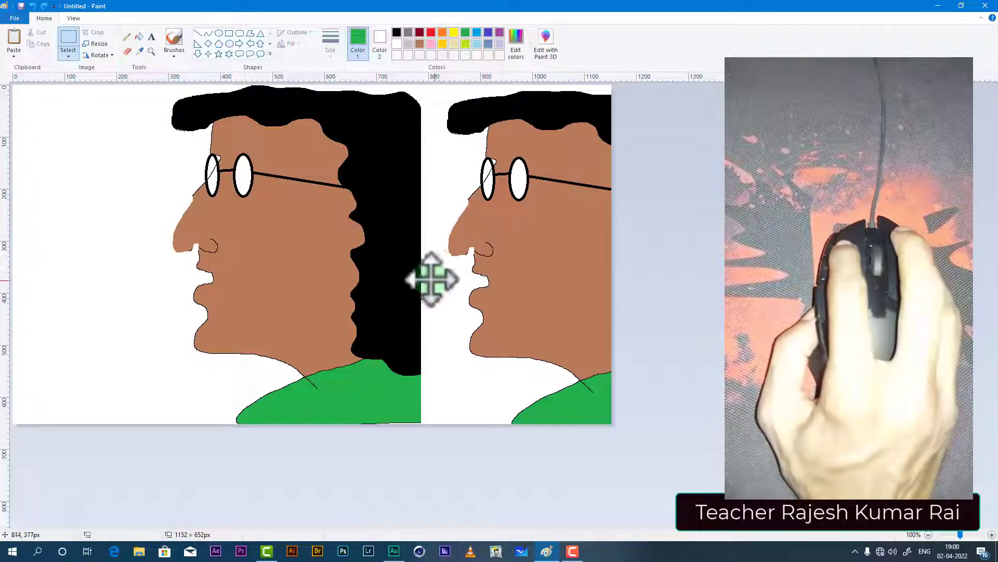
left_click_drag(430, 278, 379, 263)
left_click_drag(459, 324, 510, 224)
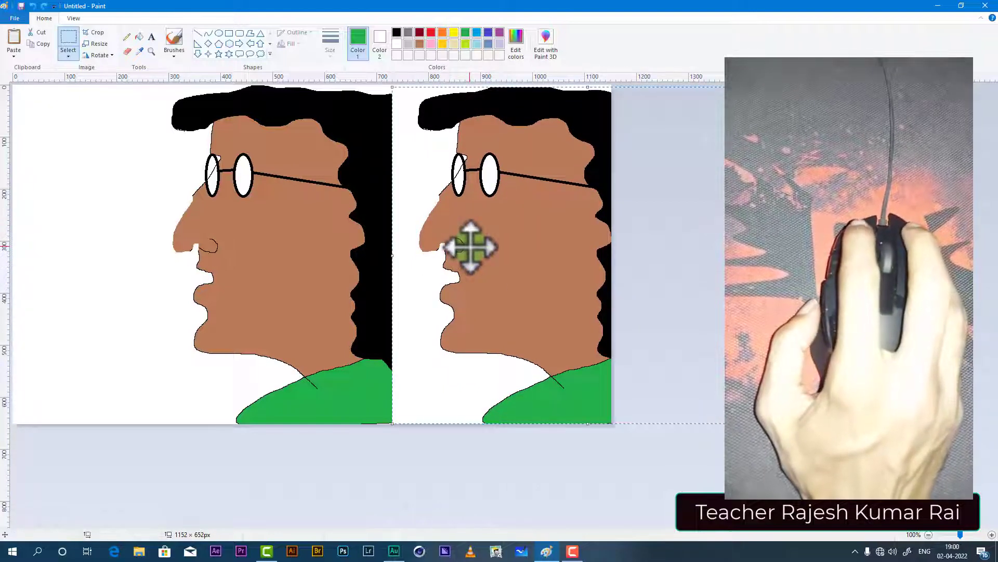
key("Delete")
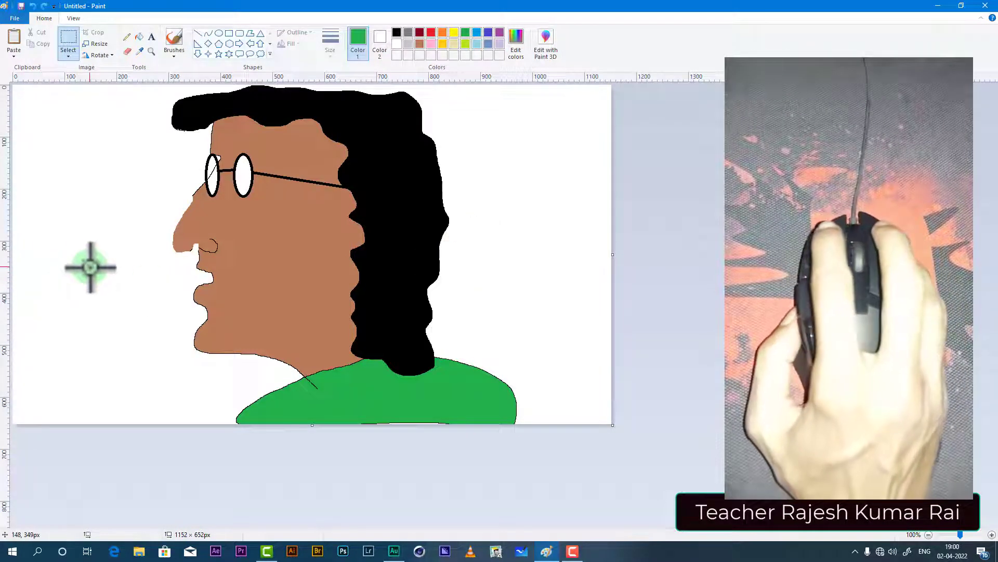
Frame the figure with a rectangular selection of about 738 × 641 px and turn on transparent selection
left_click(68, 47)
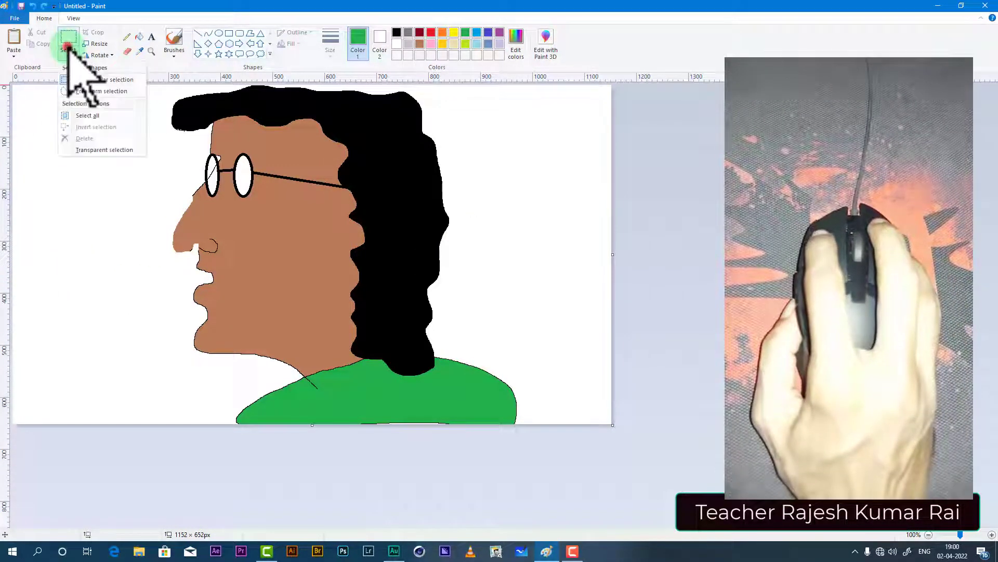
left_click(79, 80)
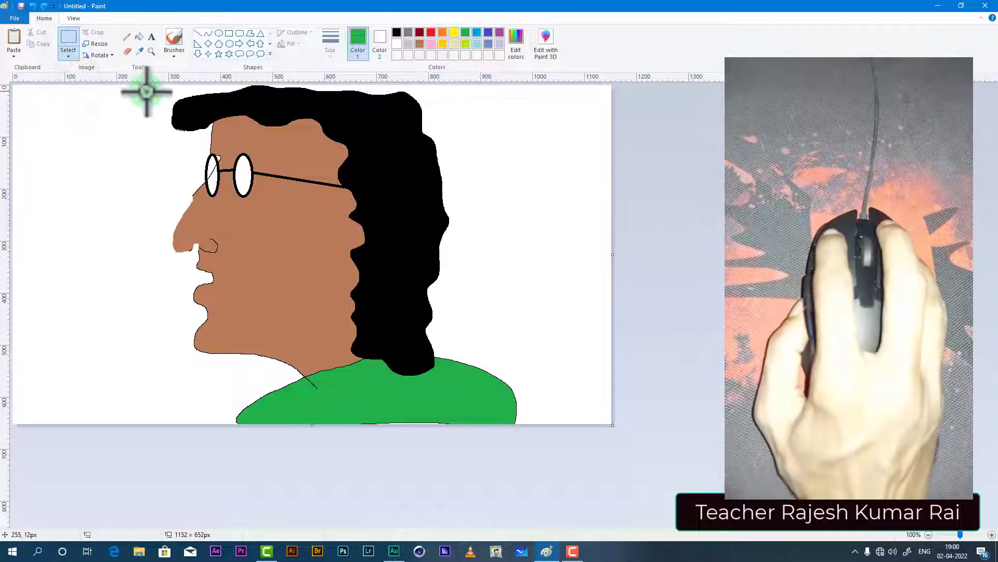
left_click_drag(147, 91, 530, 426)
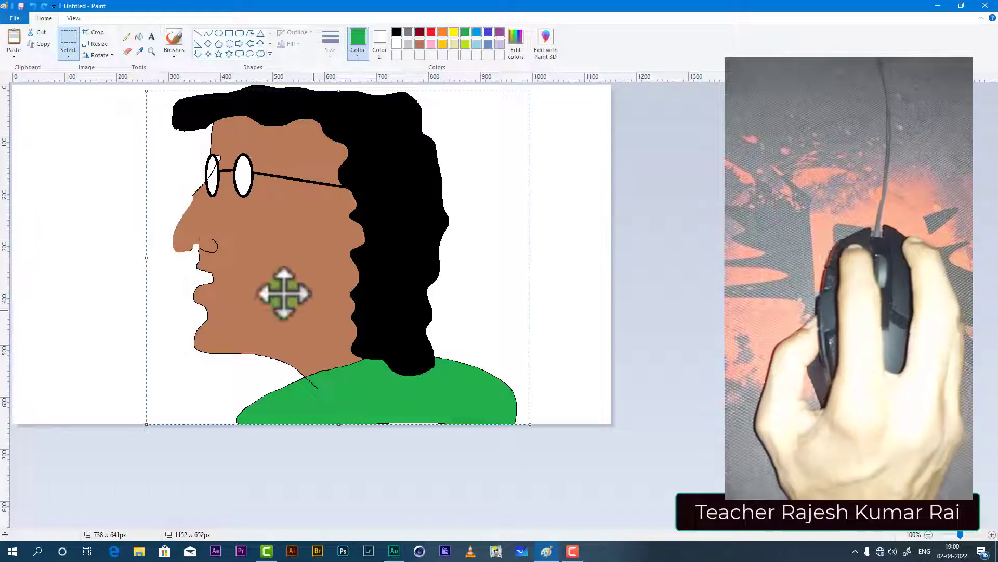
left_click(68, 54)
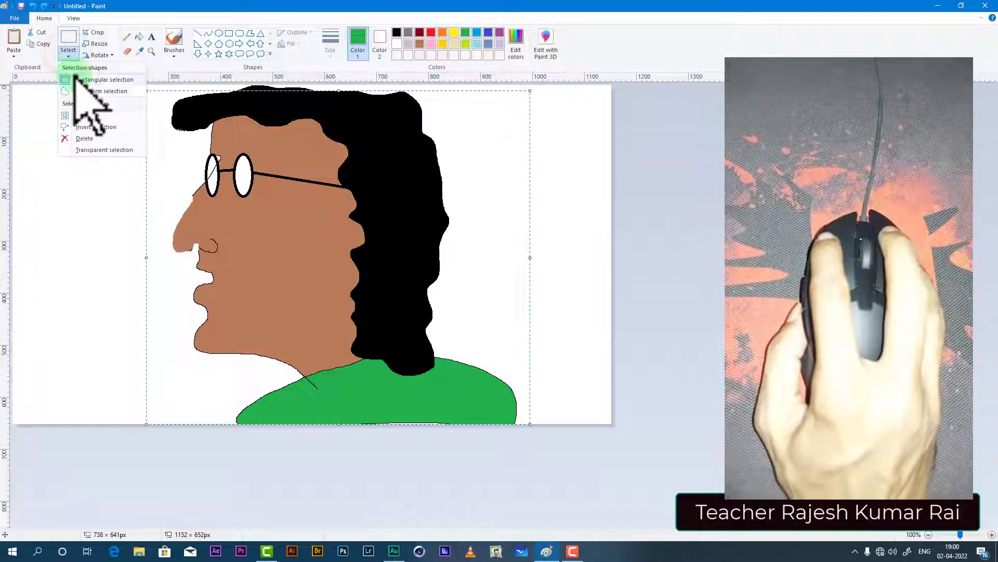
left_click(83, 150)
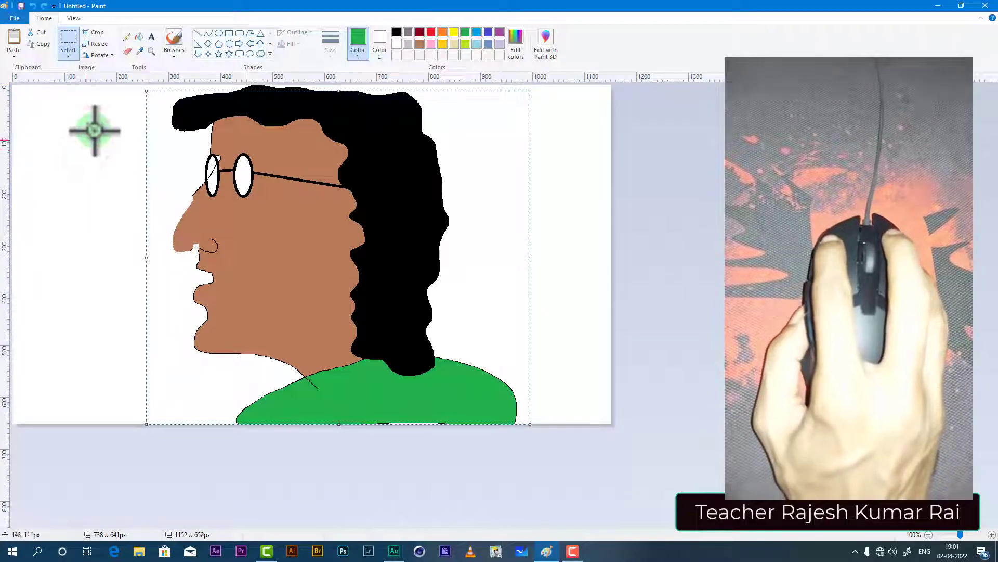
Reselect the figure at about 754 × 639 px and paste a transparent copy, placed lower and overlapping the original's hair
left_click(113, 104)
left_click_drag(143, 88, 534, 419)
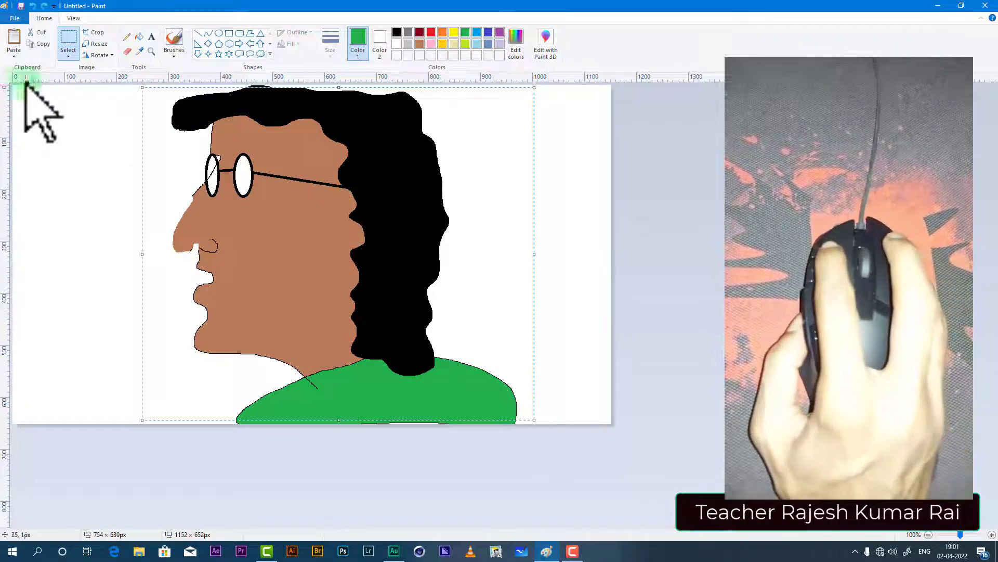
left_click(41, 45)
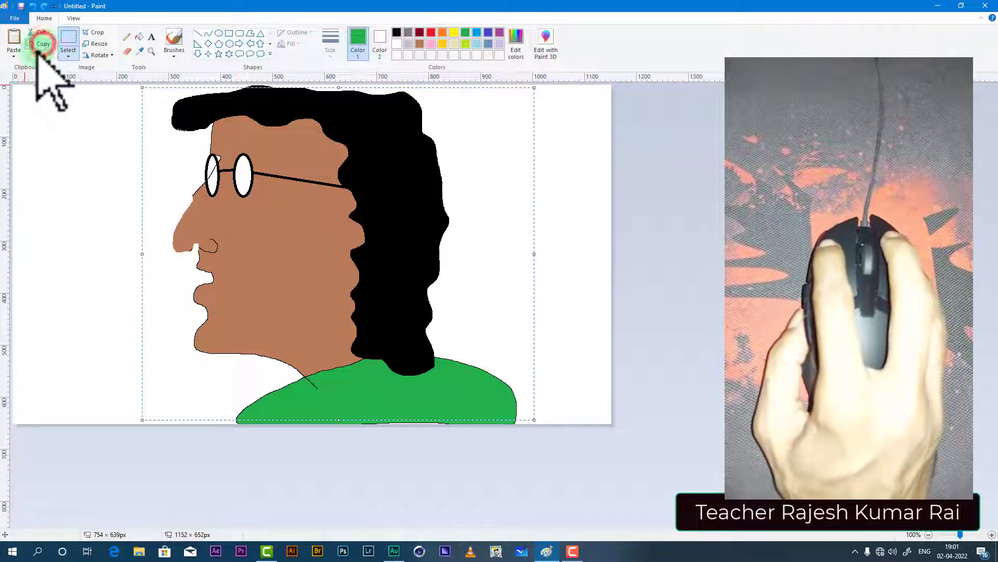
left_click(15, 41)
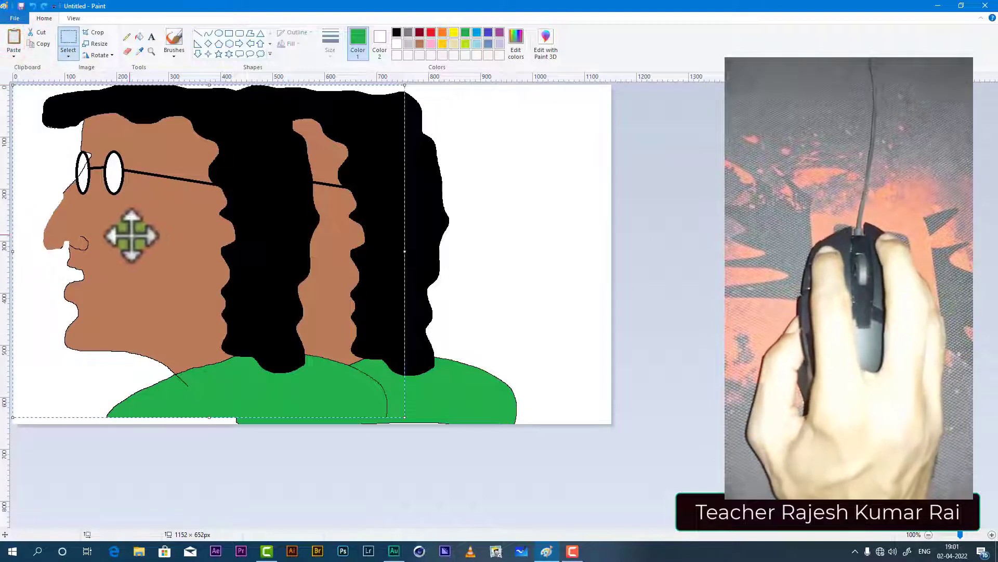
left_click_drag(132, 235, 451, 309)
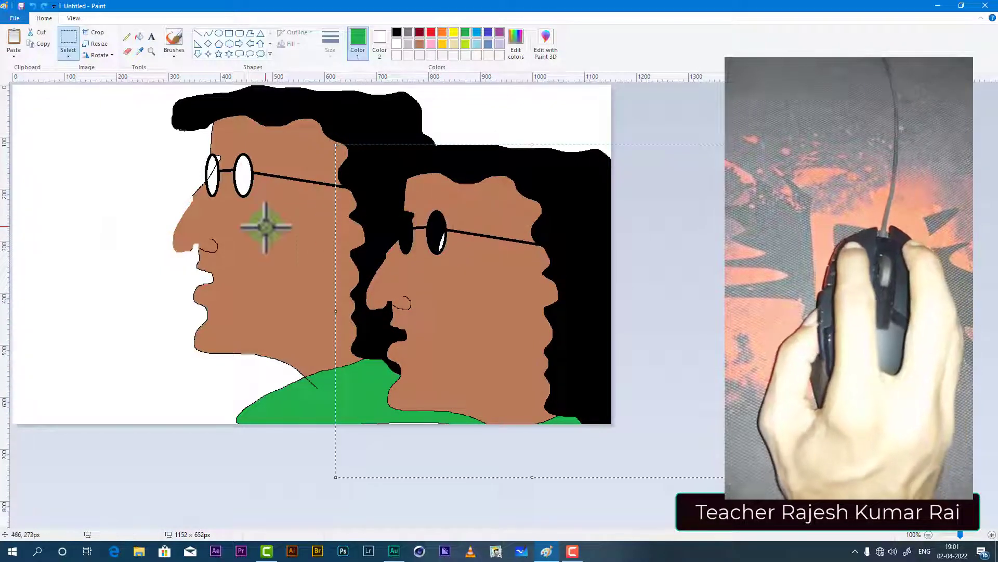
Reposition the transparent copy over the original so both heads are level and the faces overlap
left_click(66, 58)
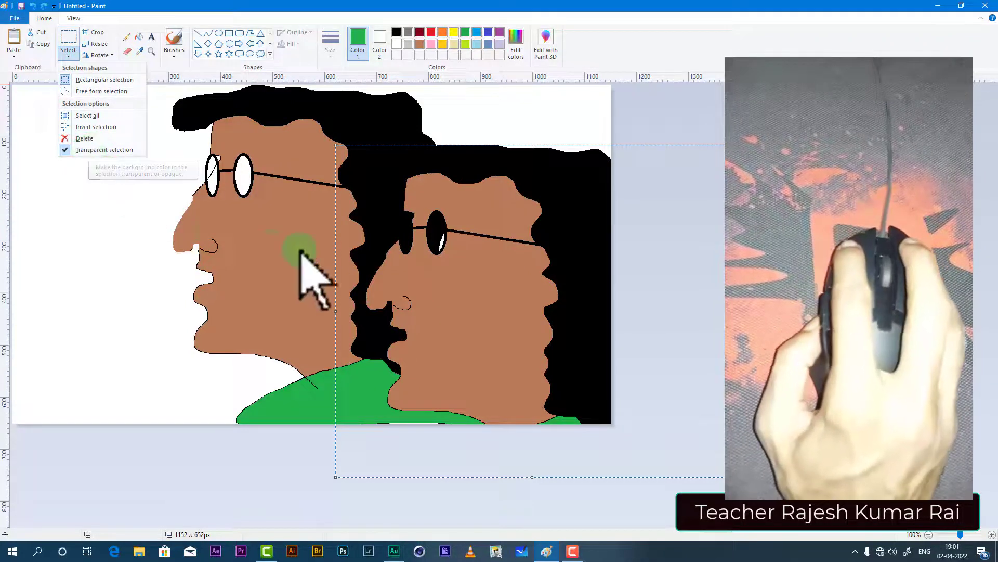
left_click(464, 316)
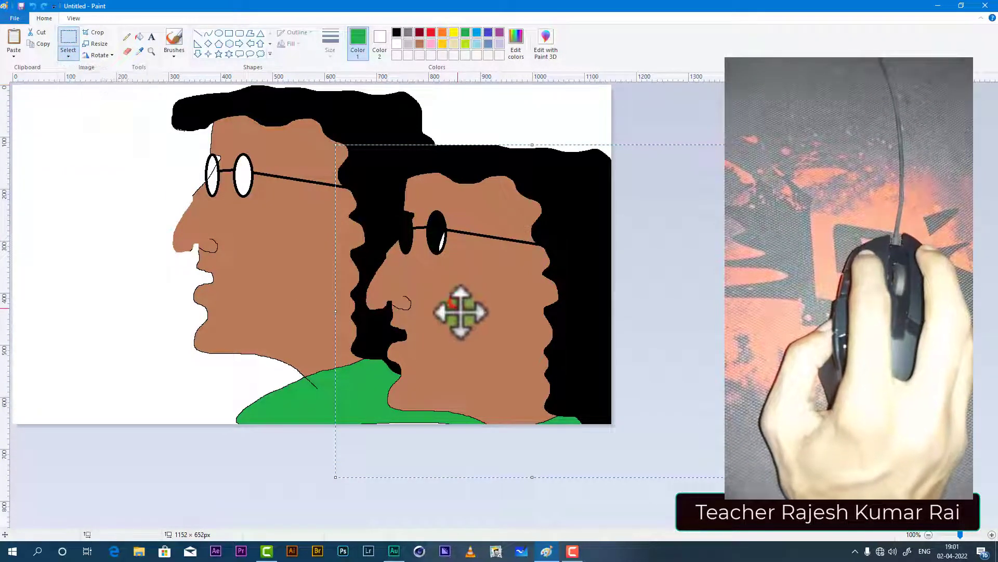
left_click_drag(470, 255, 500, 264)
left_click_drag(485, 297, 369, 232)
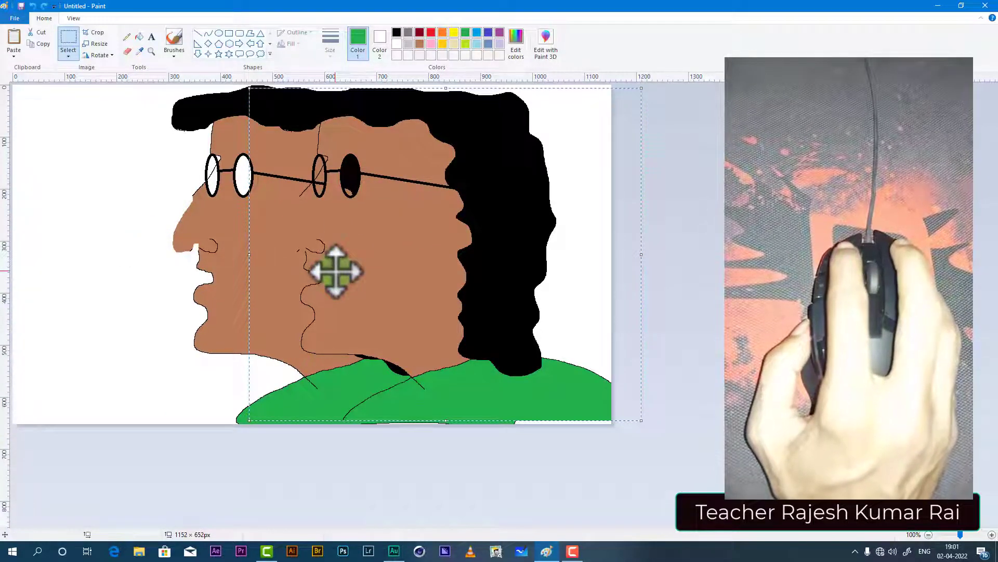
Delete the transparent copy of the figure and turn off transparent selection
key("Delete")
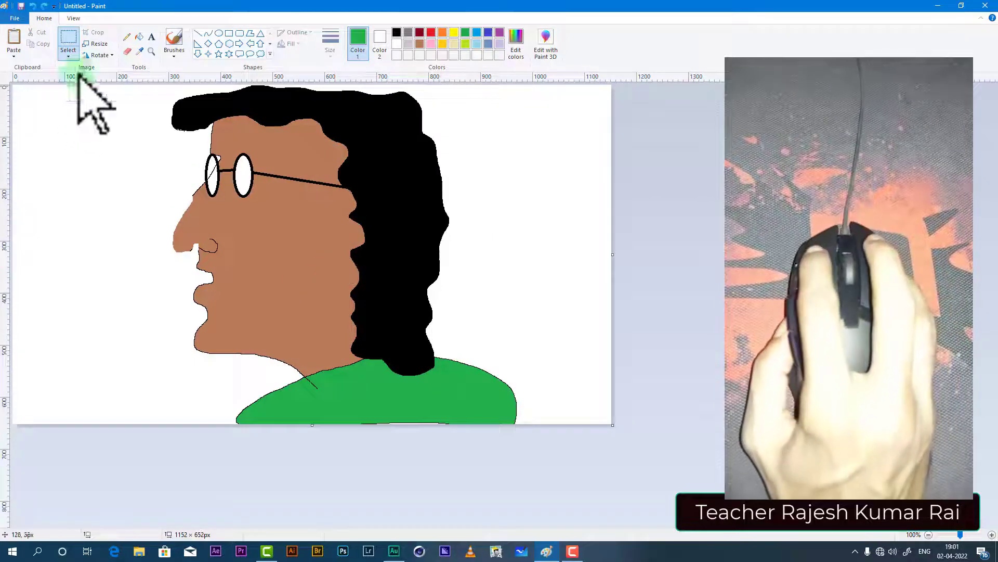
left_click(68, 52)
left_click(72, 149)
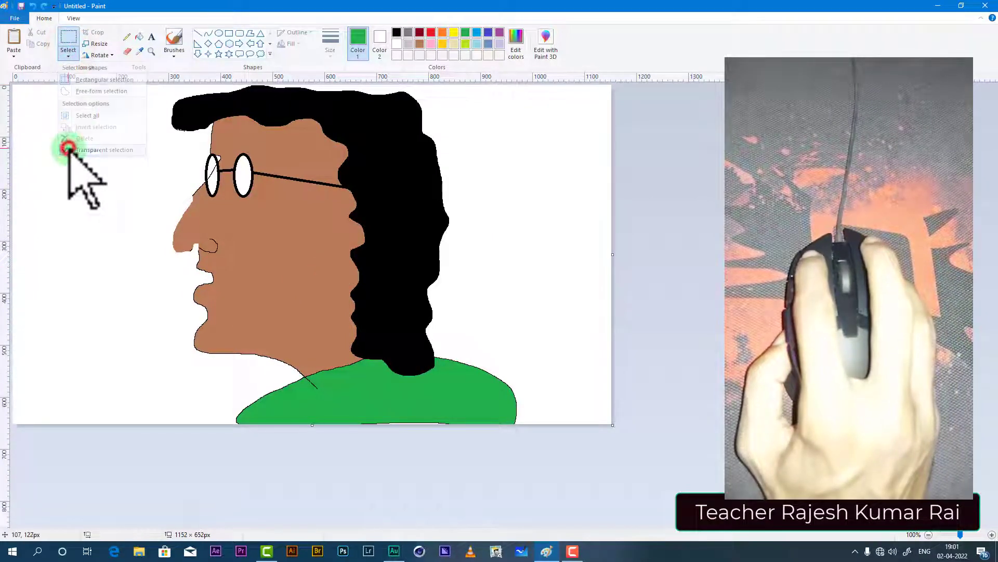
Frame the upper head with a rectangular selection of about 577 × 324 px, then copy and paste it
left_click(67, 43)
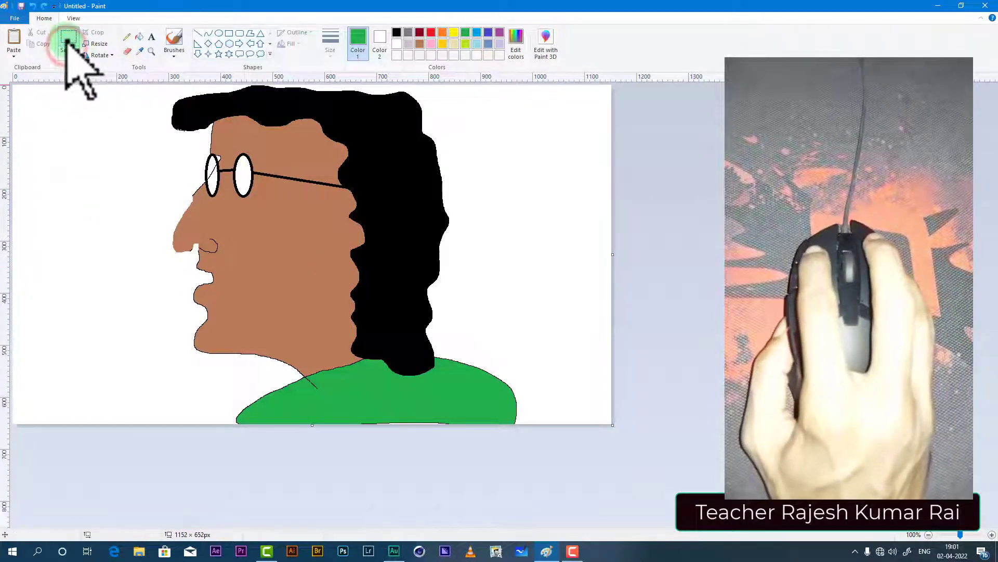
left_click(70, 52)
left_click(80, 85)
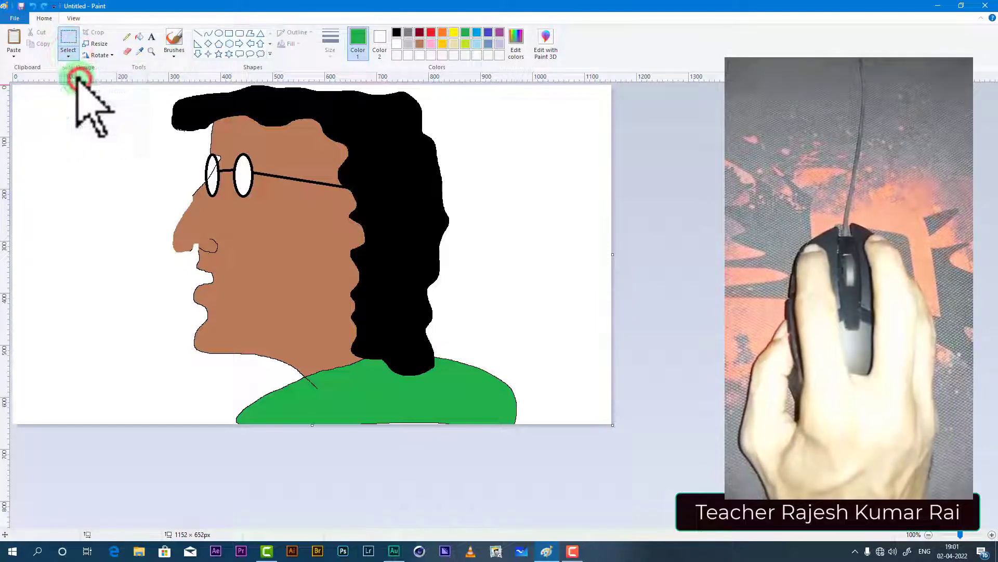
left_click_drag(163, 91, 464, 236)
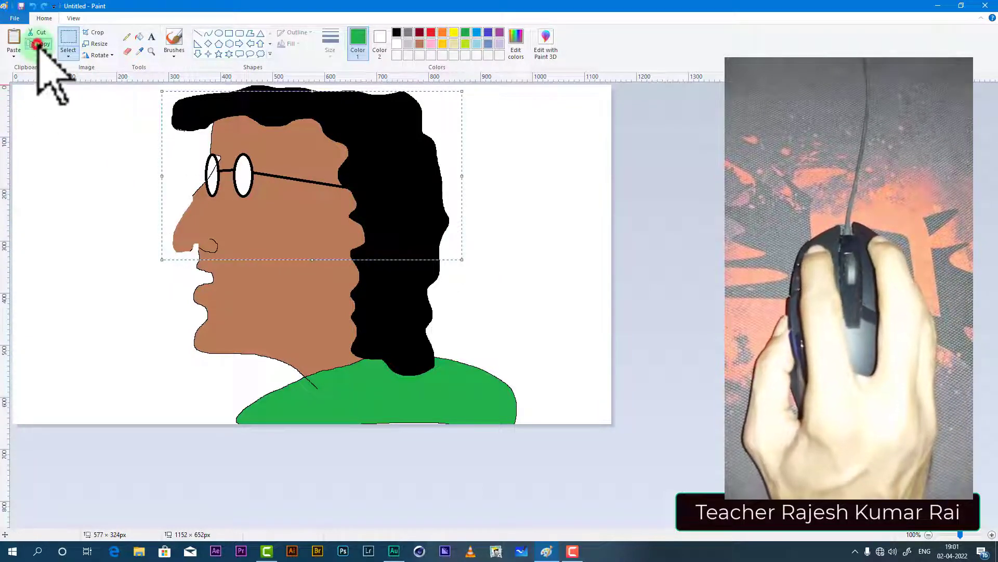
left_click(39, 43)
left_click(14, 39)
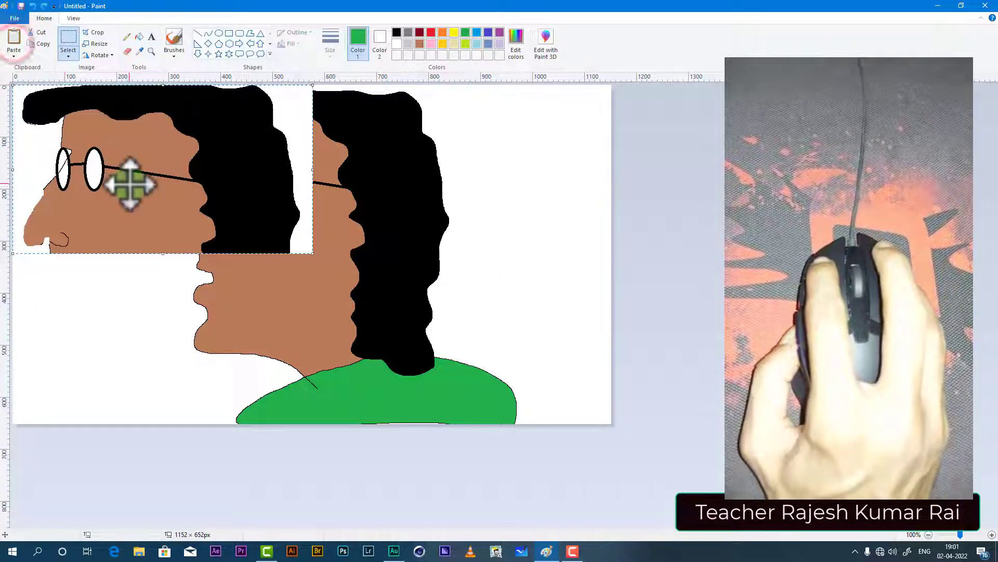
Move the pasted head around the canvas and place it against the right canvas edge, overlapping the original's hair
left_click_drag(129, 183, 375, 206)
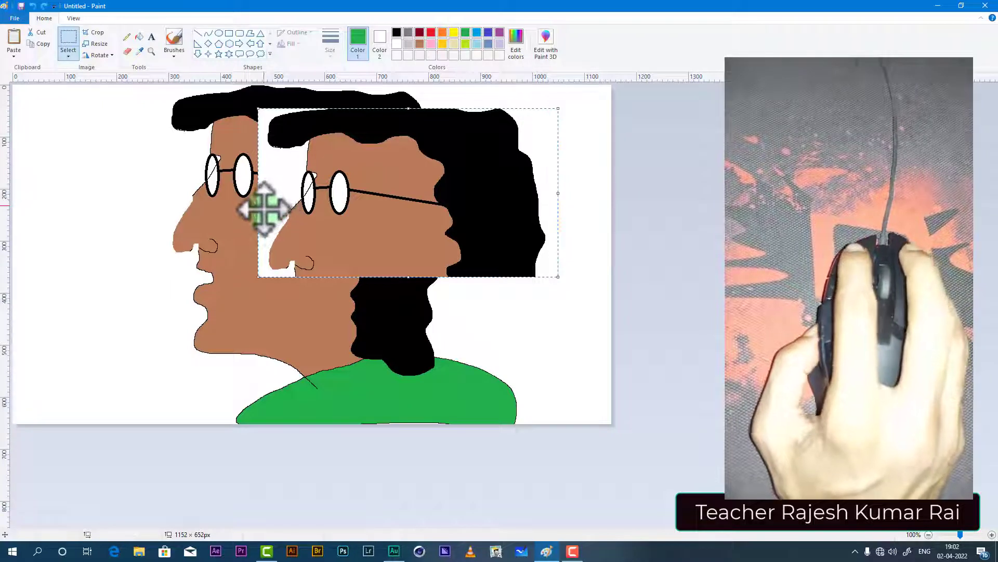
left_click_drag(409, 173, 133, 339)
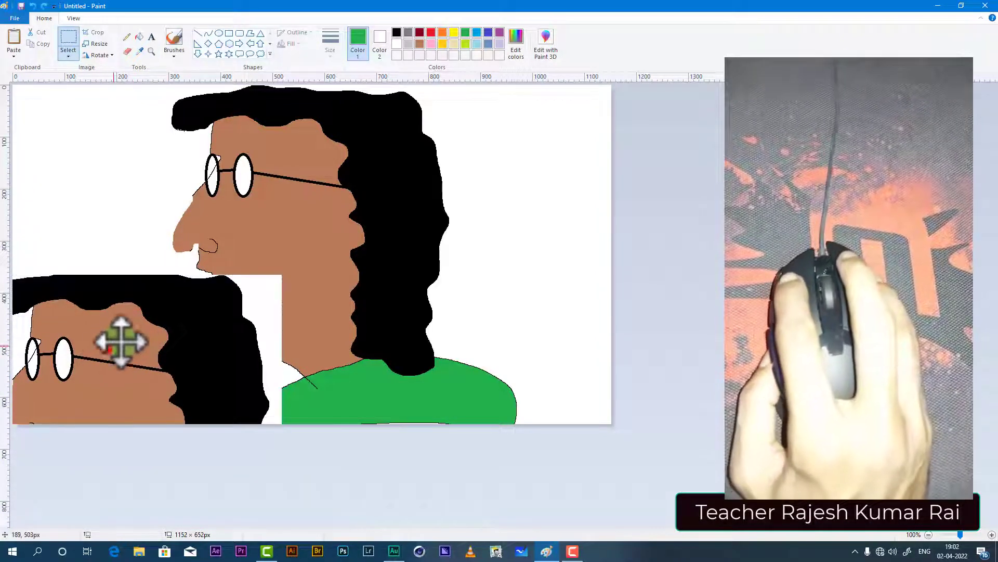
mouse_move(123, 341)
left_mouse_down()
mouse_move(187, 314)
mouse_move(428, 265)
mouse_move(423, 283)
mouse_move(314, 296)
mouse_move(439, 200)
left_mouse_up()
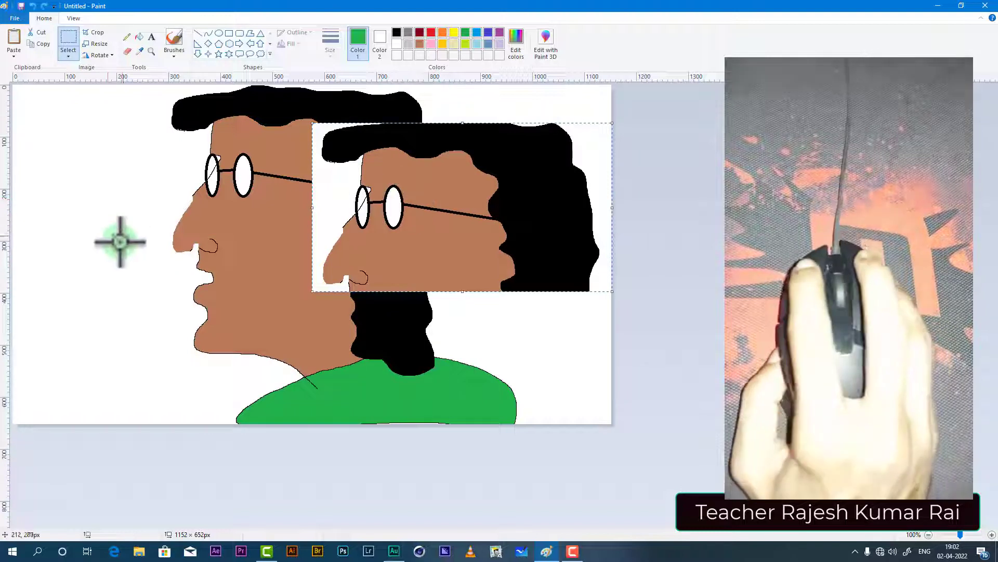
Flip the pasted head vertically, rotate it left 90°, and shift it right so it clears the original's face
left_click(111, 55)
left_click(108, 102)
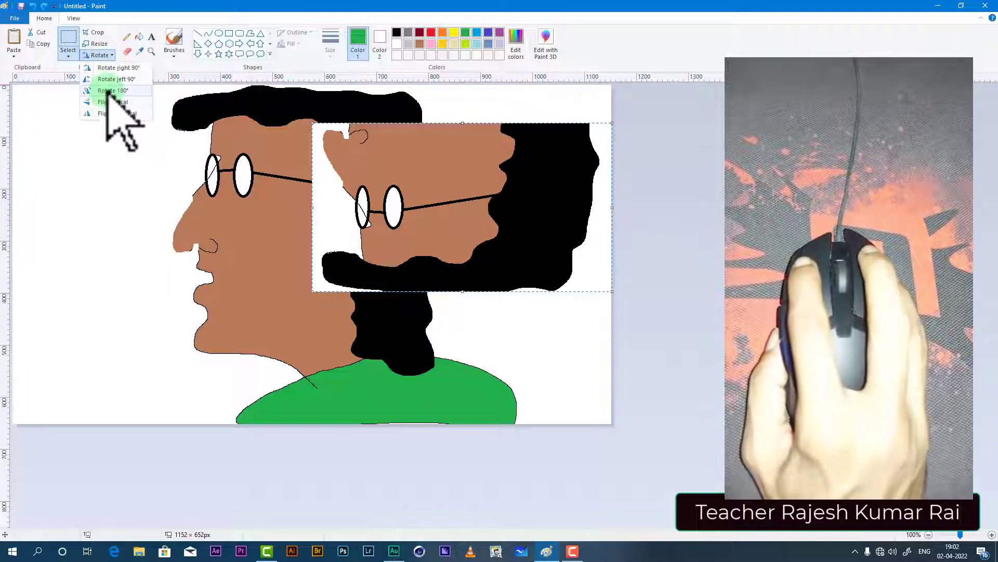
left_click(115, 79)
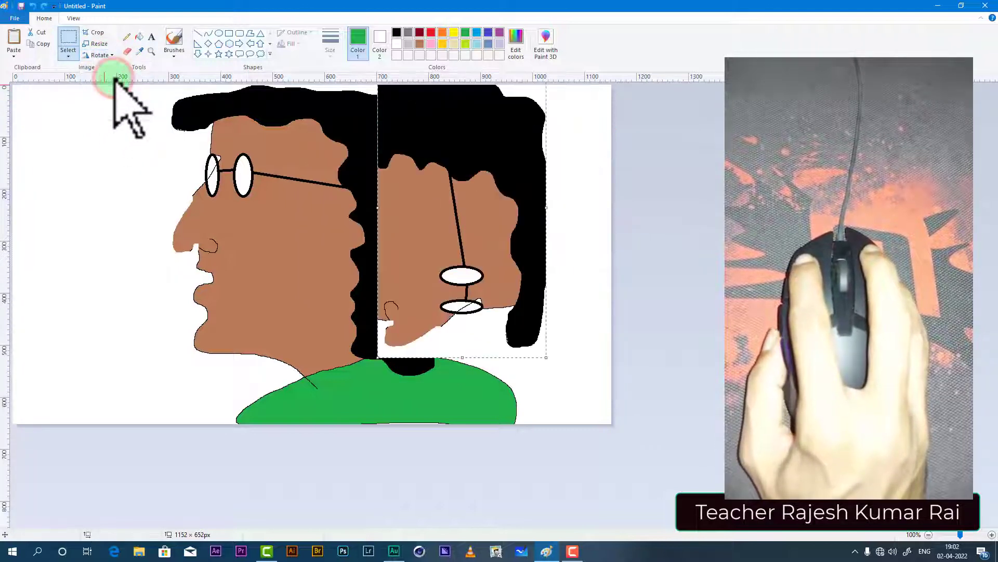
left_click_drag(452, 178, 509, 212)
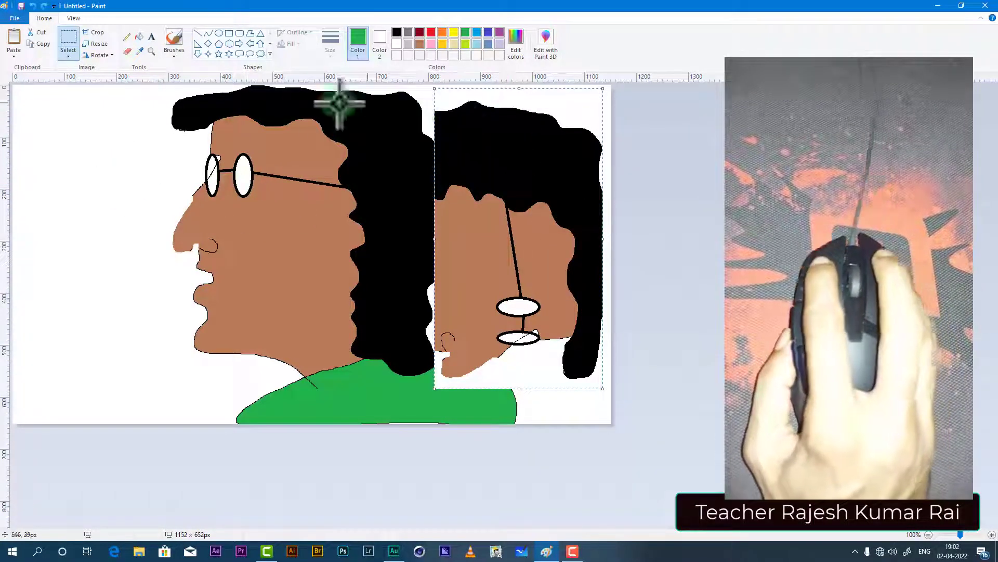
Scale the rotated head to 50% with the aspect ratio maintained and move it into the white area right of the hair
left_click(98, 43)
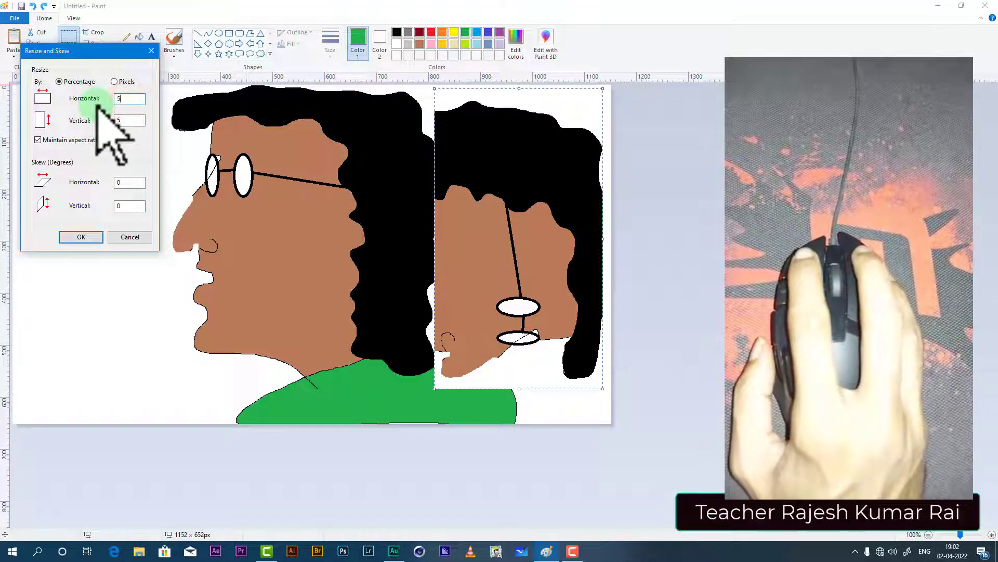
left_click(83, 237)
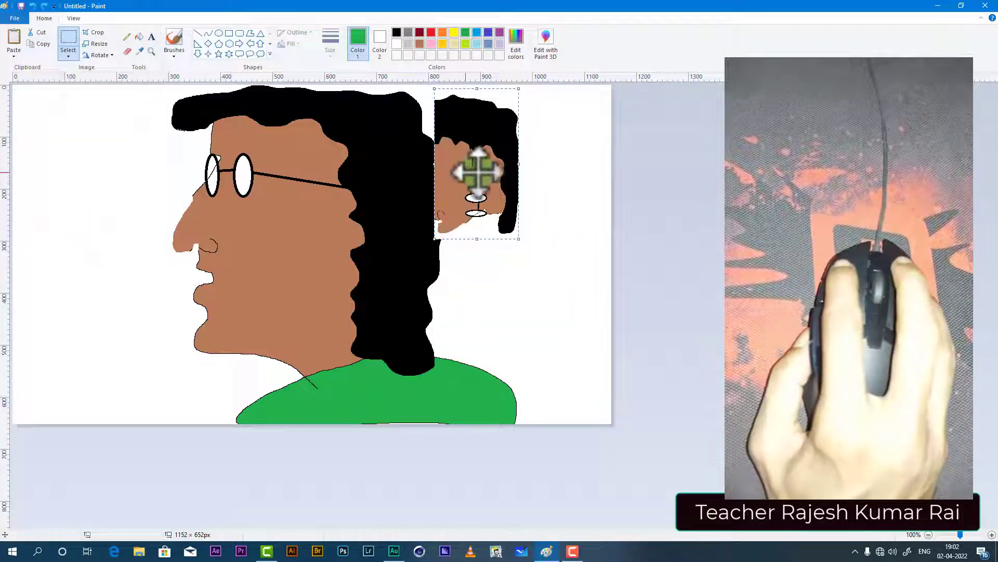
left_click_drag(476, 167, 538, 179)
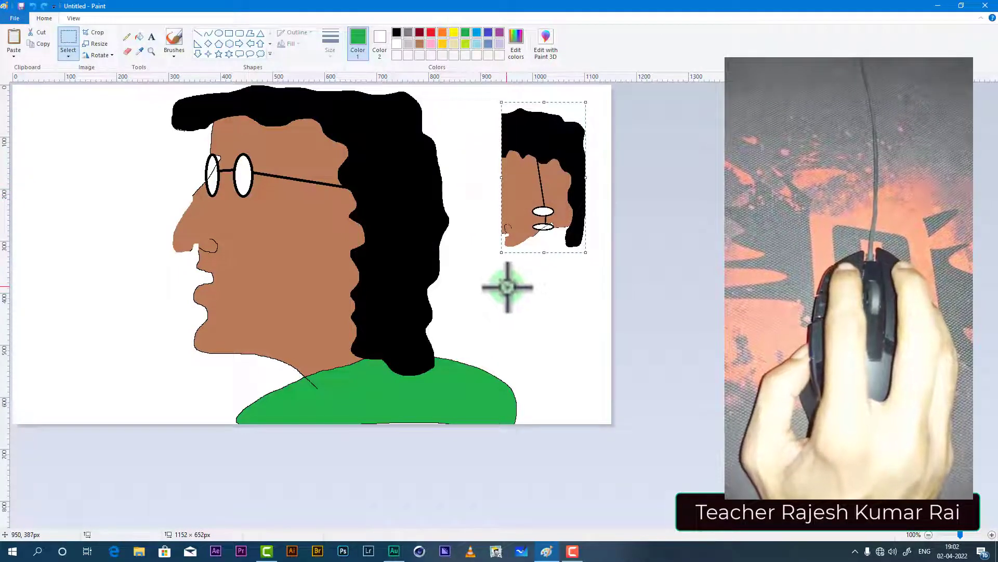